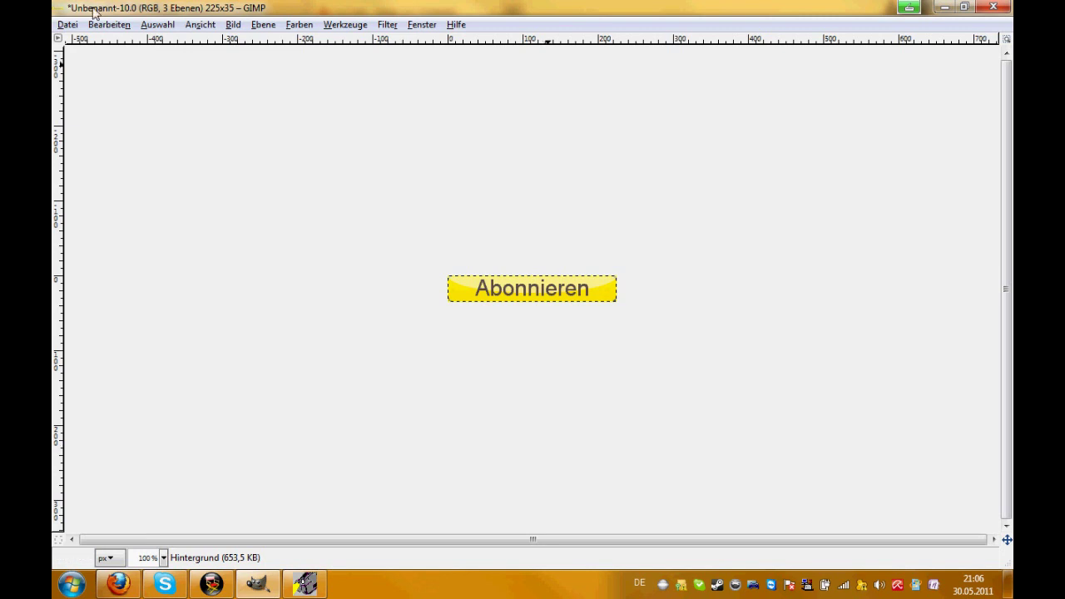
# Step: Create a new 225×35 px image and maximize its window
pyautogui.hotkey('ctrl', 'n')
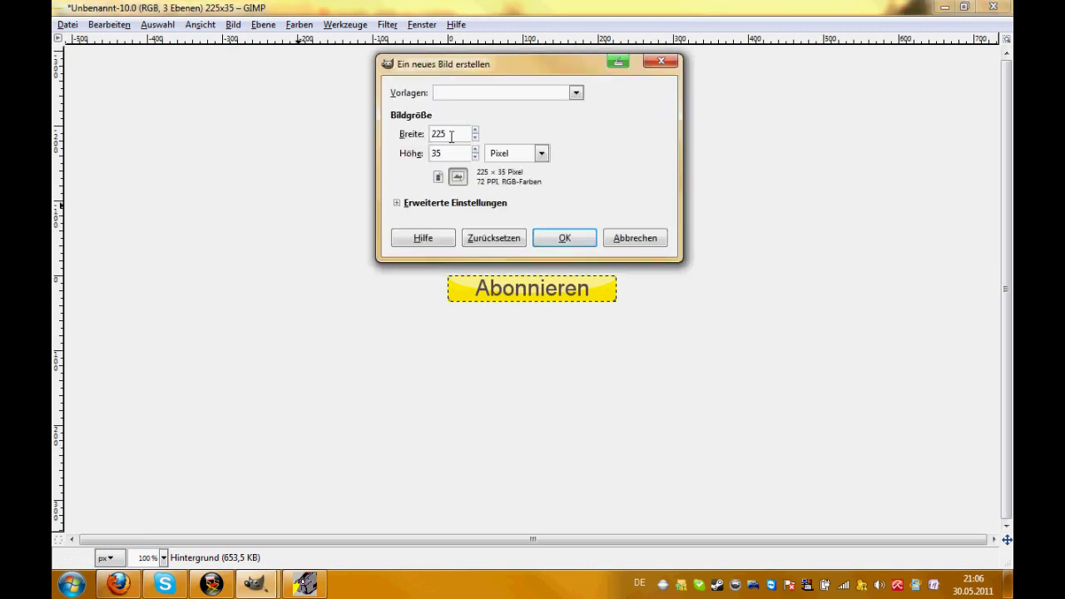
pyautogui.moveTo(456, 133); pyautogui.dragTo(390, 130)
pyautogui.click(559, 239)
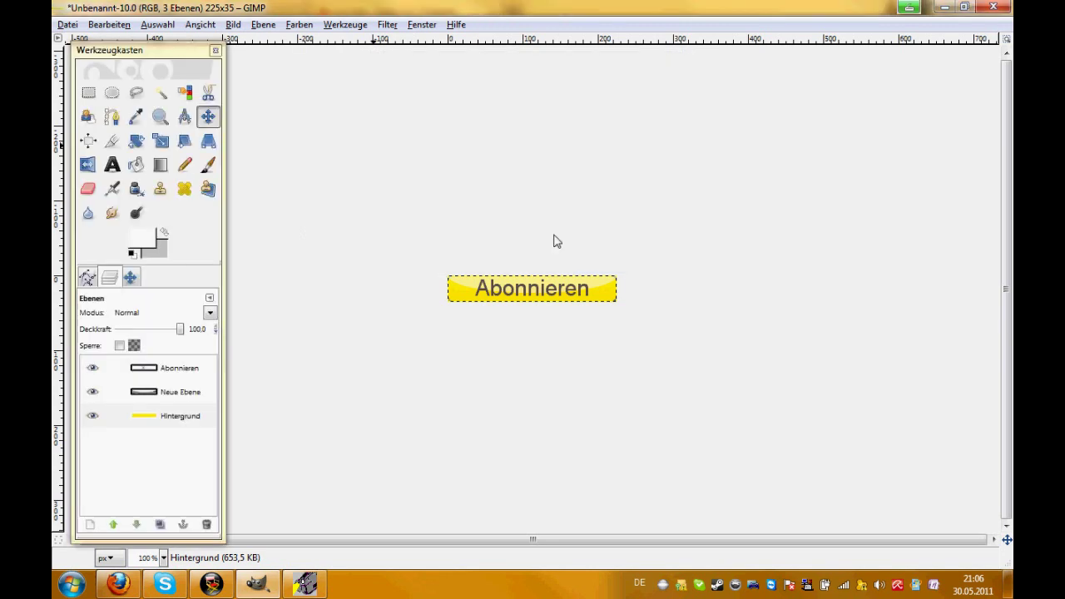
pyautogui.click(454, 23)
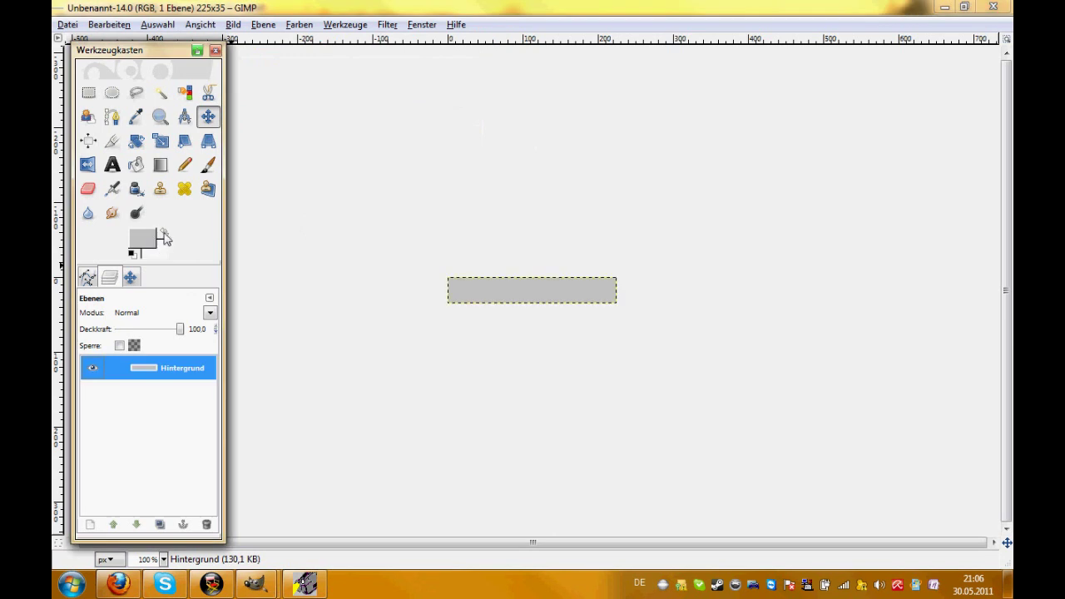
pyautogui.moveTo(155, 239); pyautogui.dragTo(147, 245)
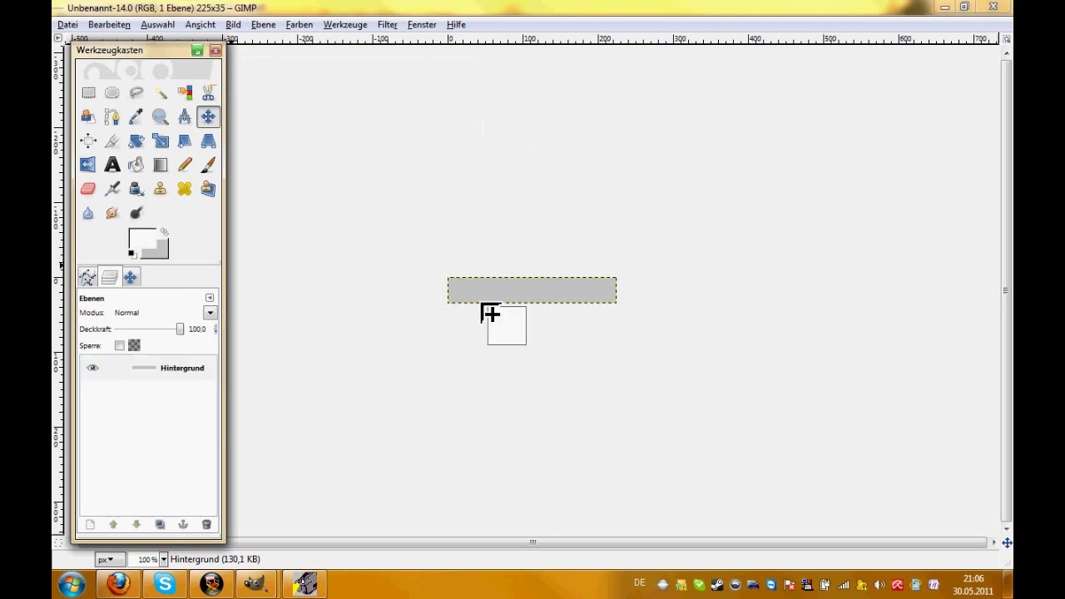
# Step: Bucket-fill the canvas white, then restore black-on-white colours
pyautogui.click(134, 253)
pyautogui.click(164, 233)
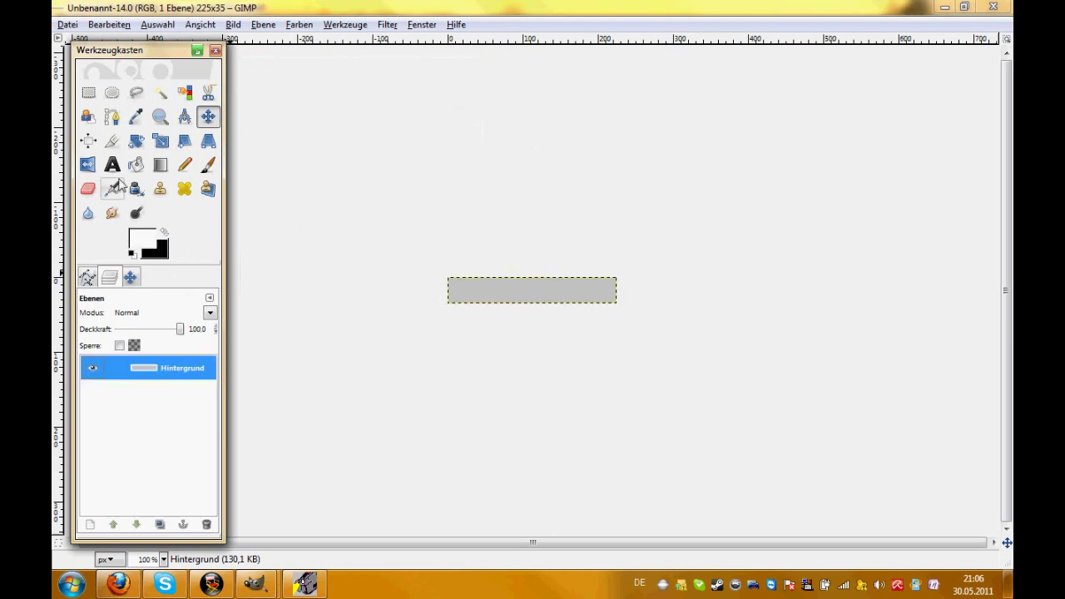
pyautogui.click(136, 164)
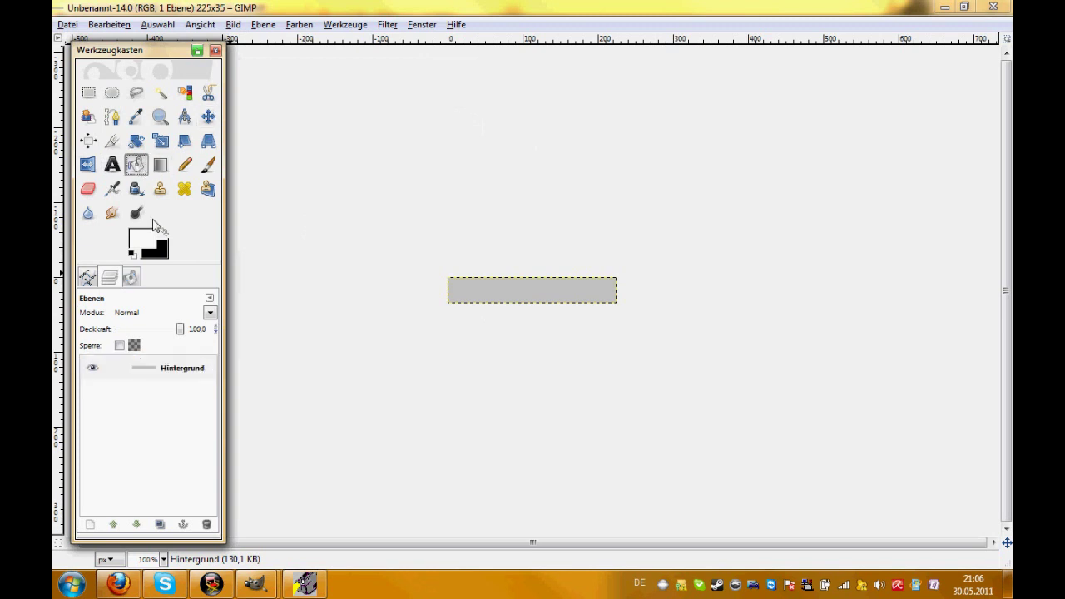
pyautogui.click(509, 302)
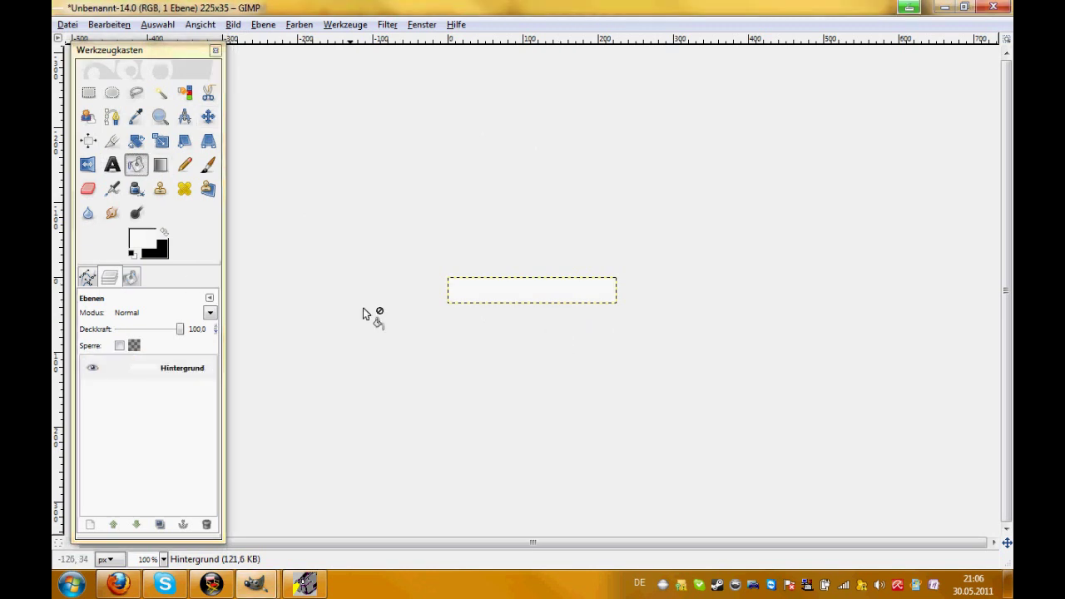
pyautogui.click(164, 234)
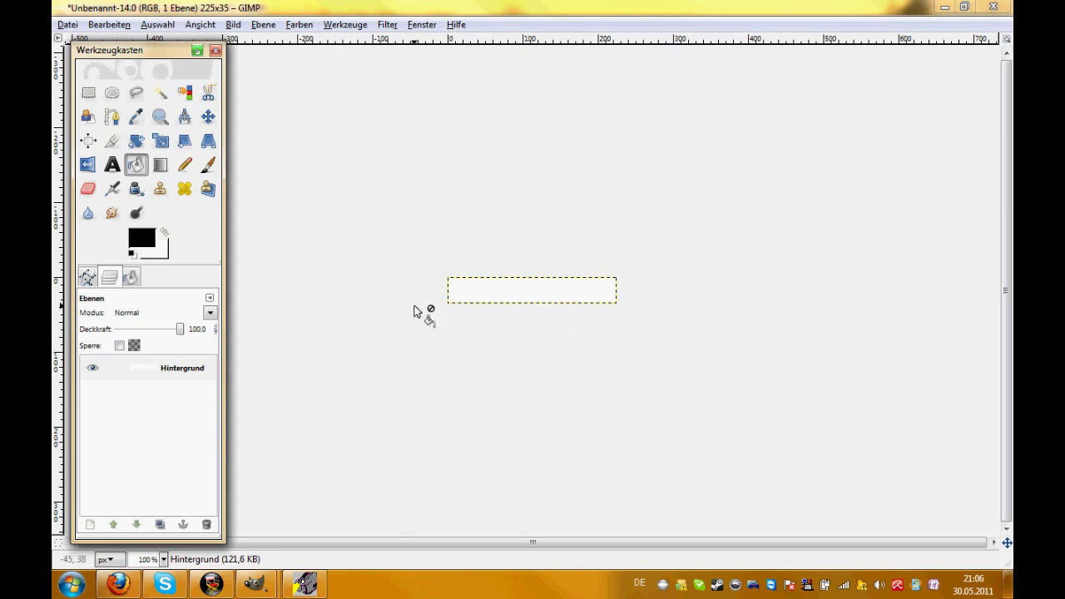
# Step: Set the foreground colour to yellow ffd800 and the background colour to fcff00
pyautogui.click(147, 243)
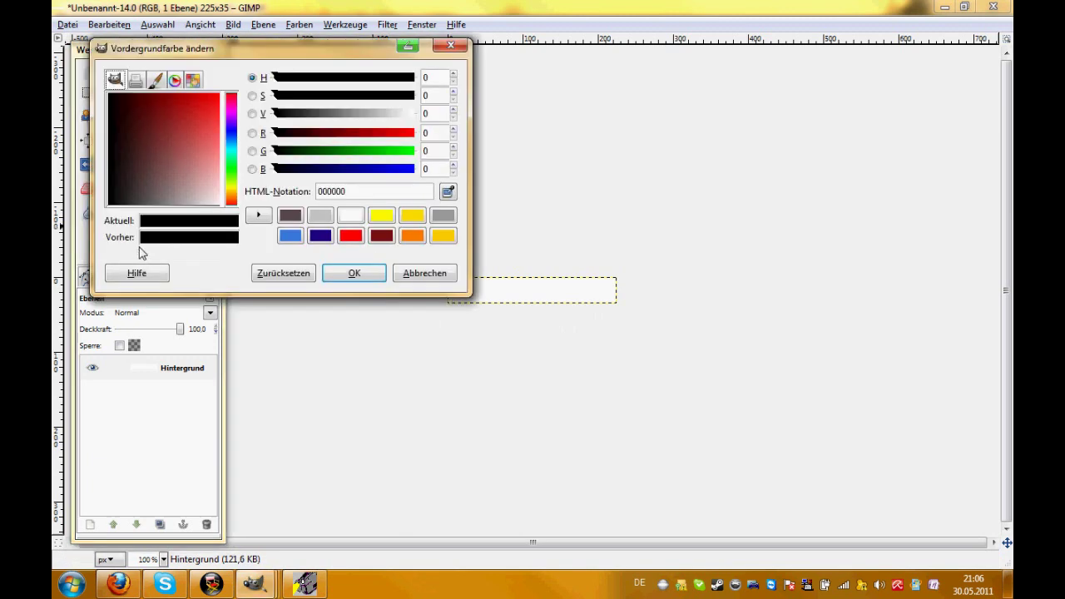
pyautogui.click(414, 217)
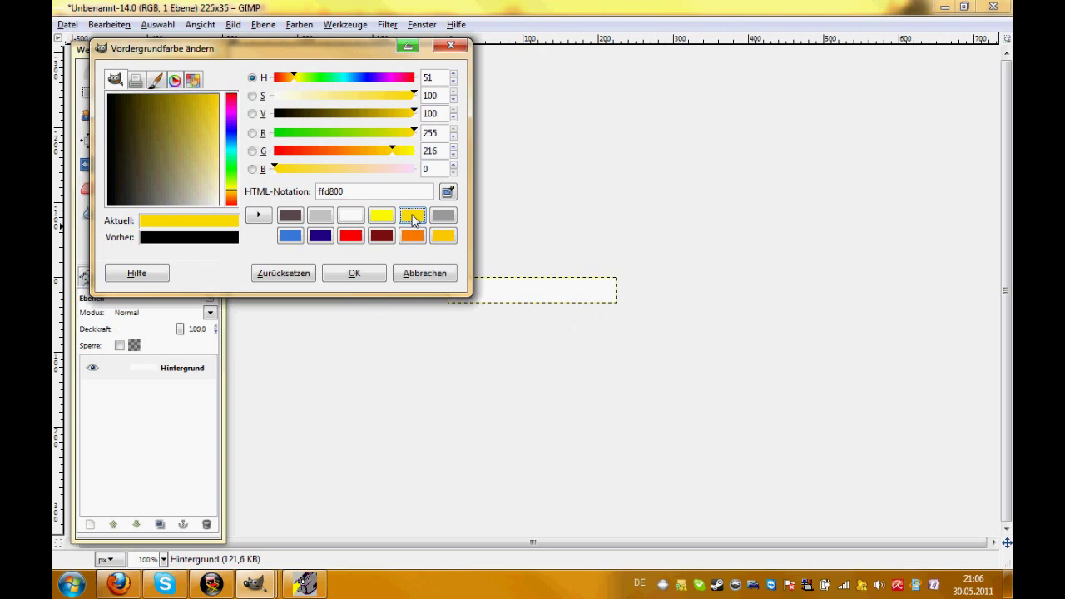
pyautogui.click(356, 273)
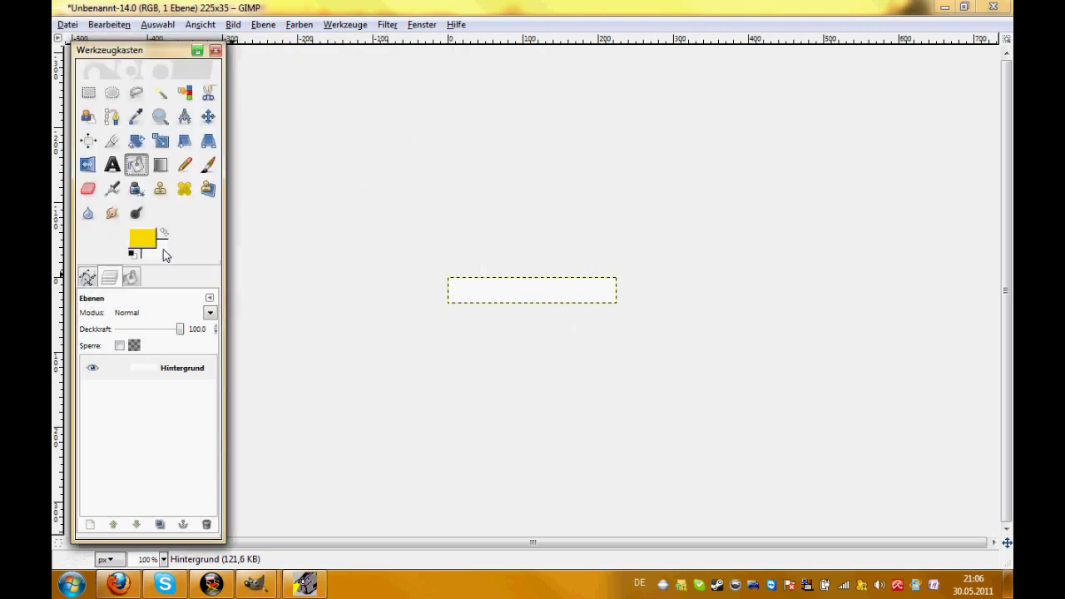
pyautogui.click(164, 255)
pyautogui.click(414, 215)
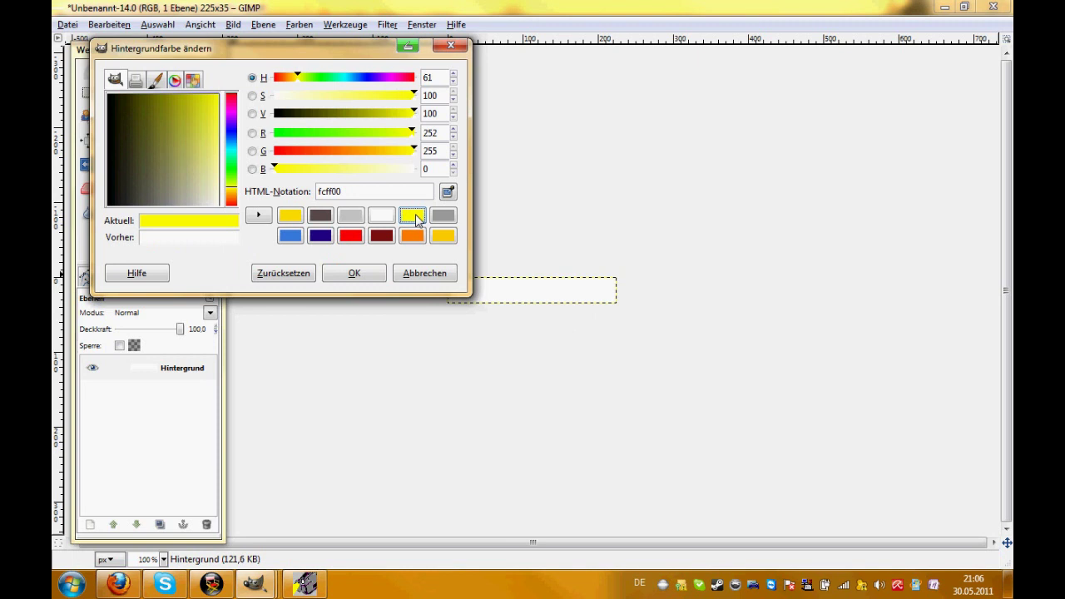
pyautogui.click(354, 273)
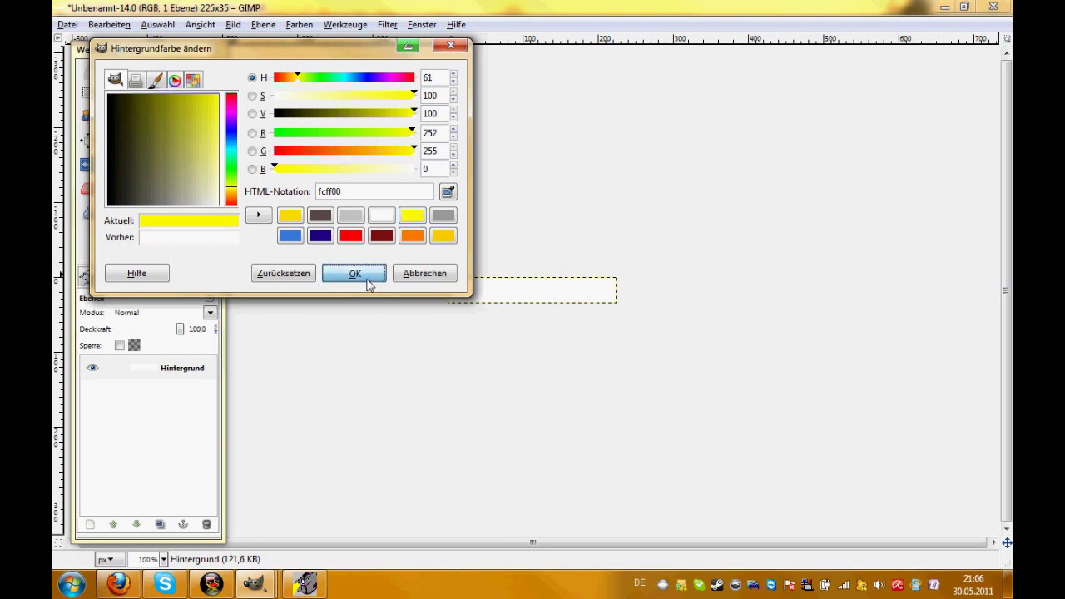
pyautogui.click(160, 164)
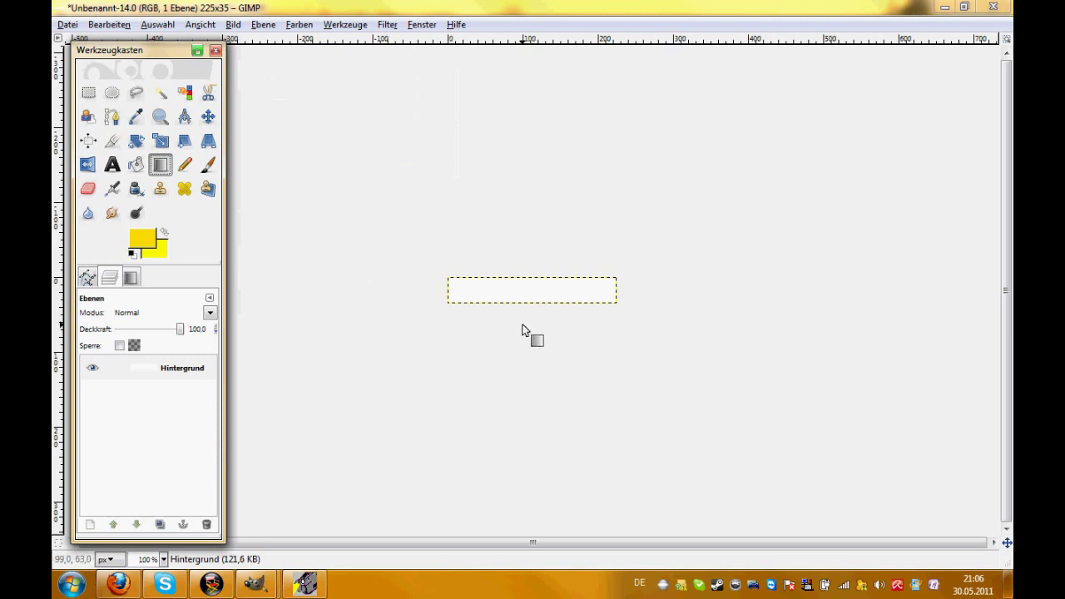
# Step: Draw a vertical yellow gradient on the background, then add an empty layer 'Neue Ebene'
pyautogui.moveTo(522, 324); pyautogui.dragTo(522, 262)
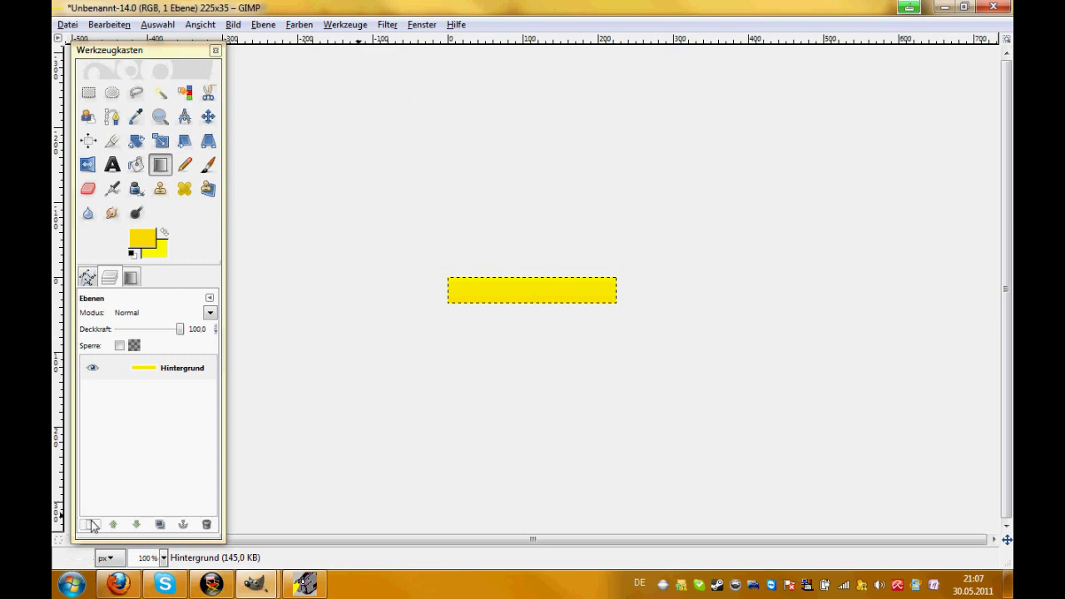
pyautogui.click(89, 525)
pyautogui.click(208, 277)
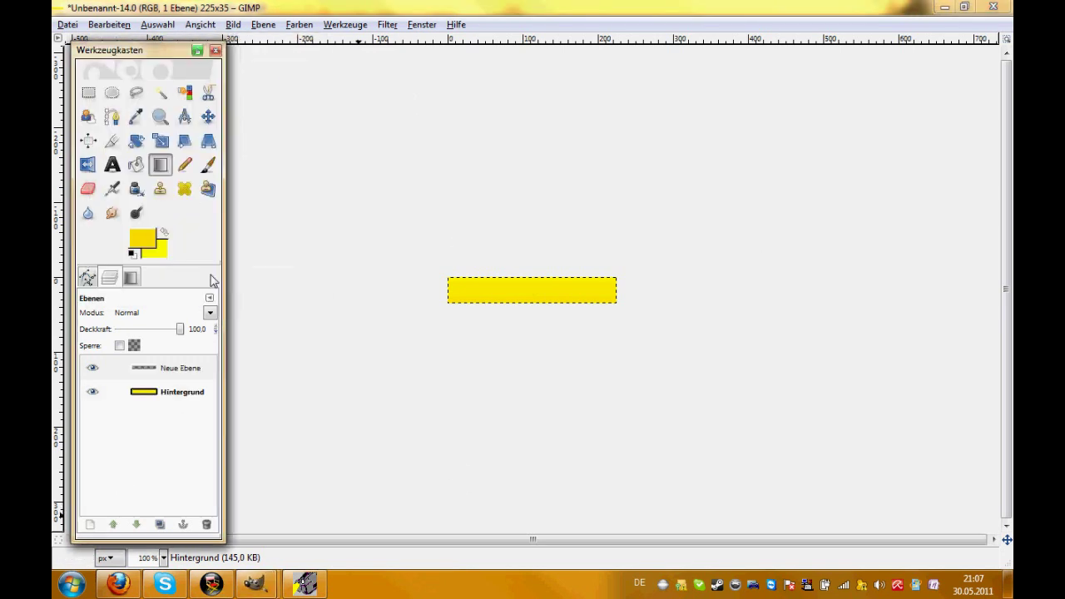
# Step: Draw a wide elliptical selection over the button's top half, nudging its bottom edge up
pyautogui.click(111, 93)
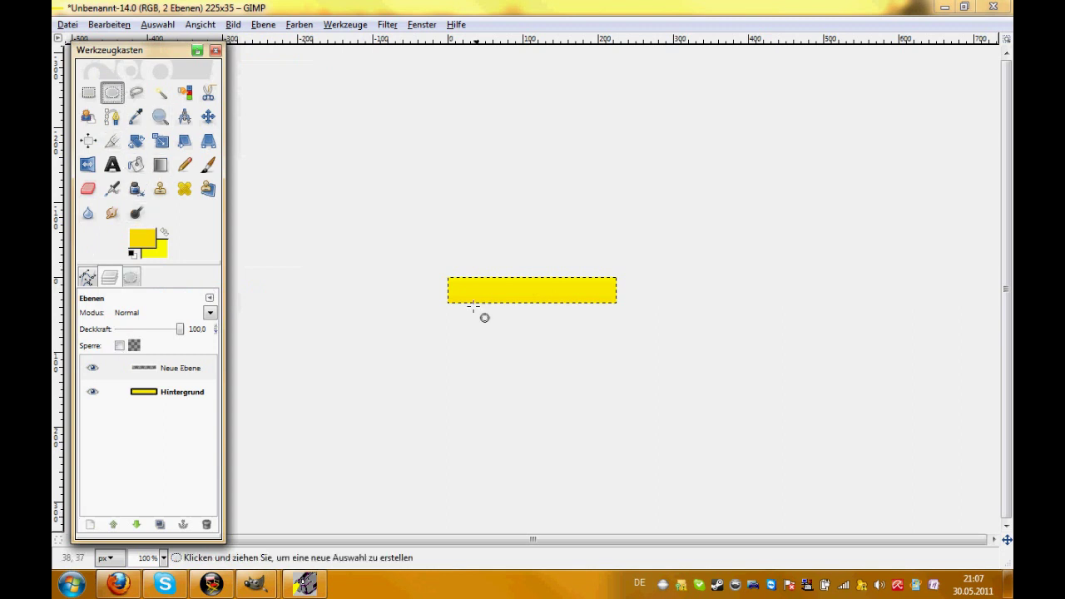
pyautogui.moveTo(447, 259)
pyautogui.mouseDown()
pyautogui.moveTo(462, 273)
pyautogui.moveTo(628, 309)
pyautogui.mouseUp()
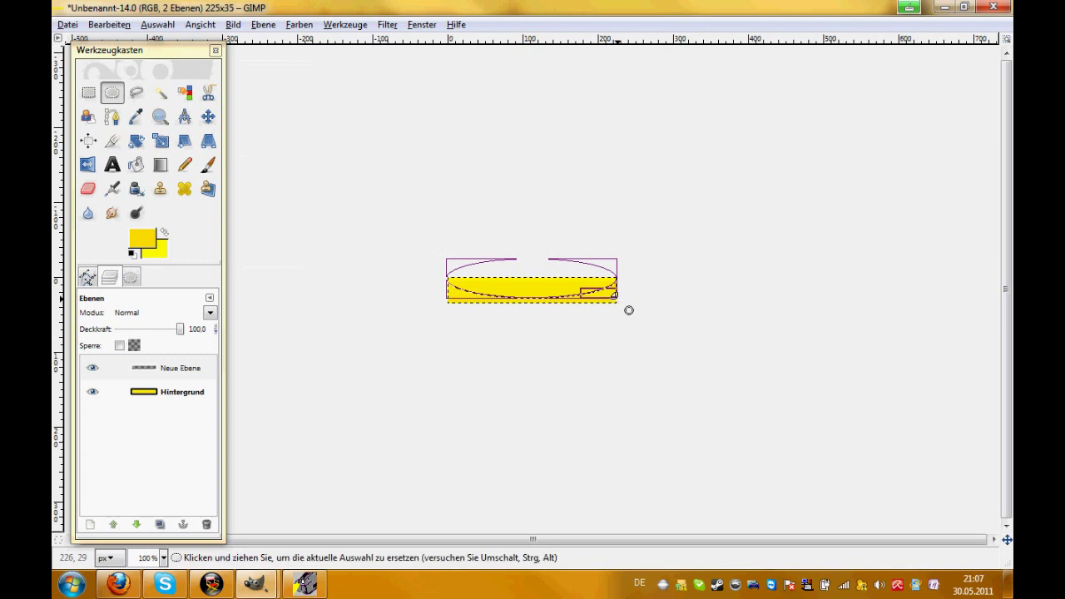
pyautogui.moveTo(549, 302); pyautogui.dragTo(548, 298)
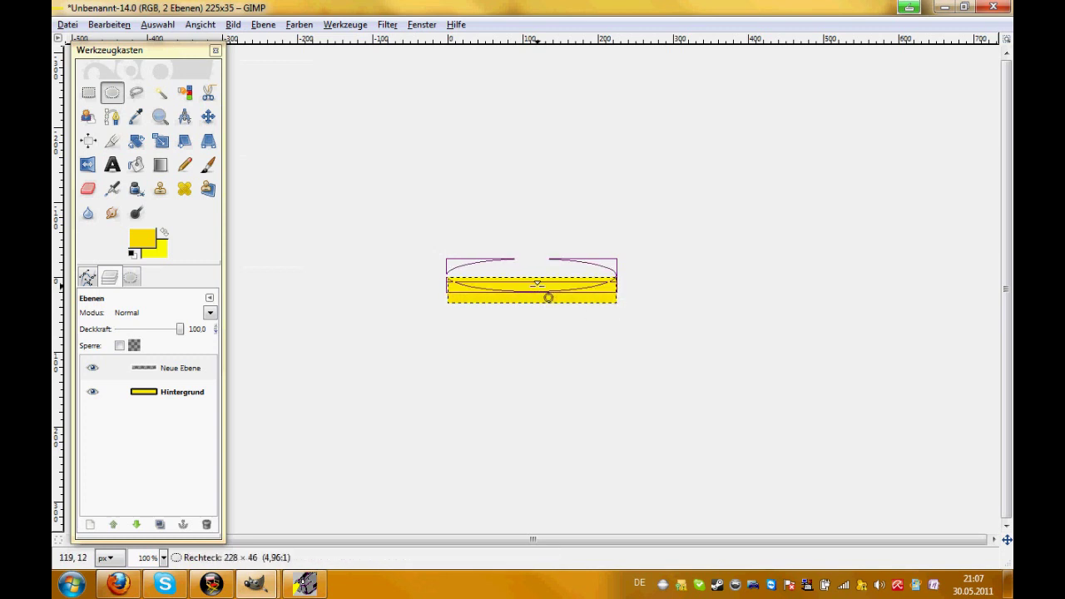
pyautogui.moveTo(549, 299); pyautogui.dragTo(548, 300)
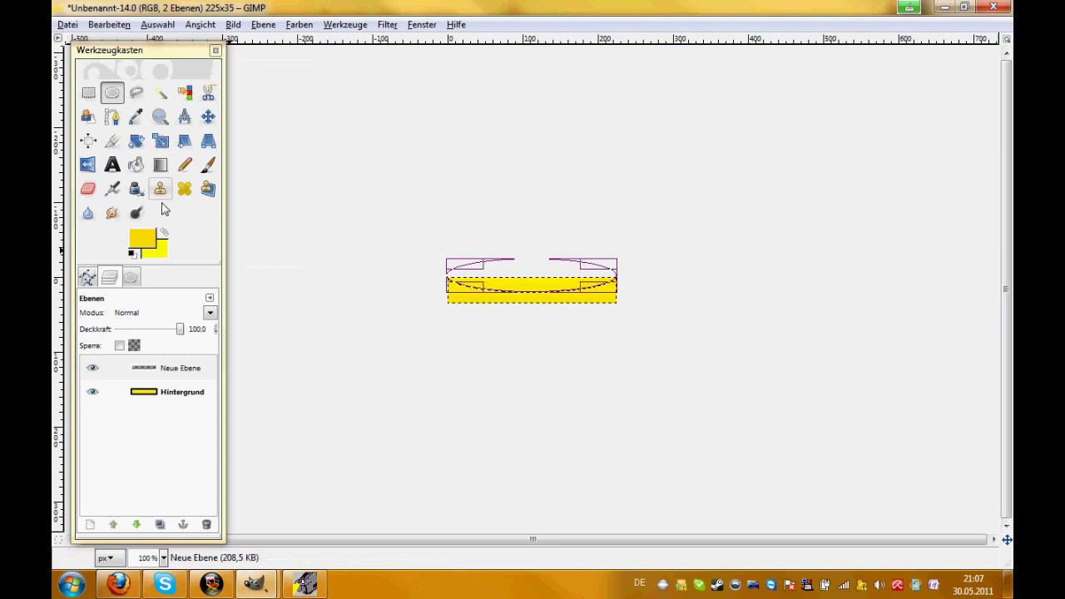
pyautogui.click(146, 236)
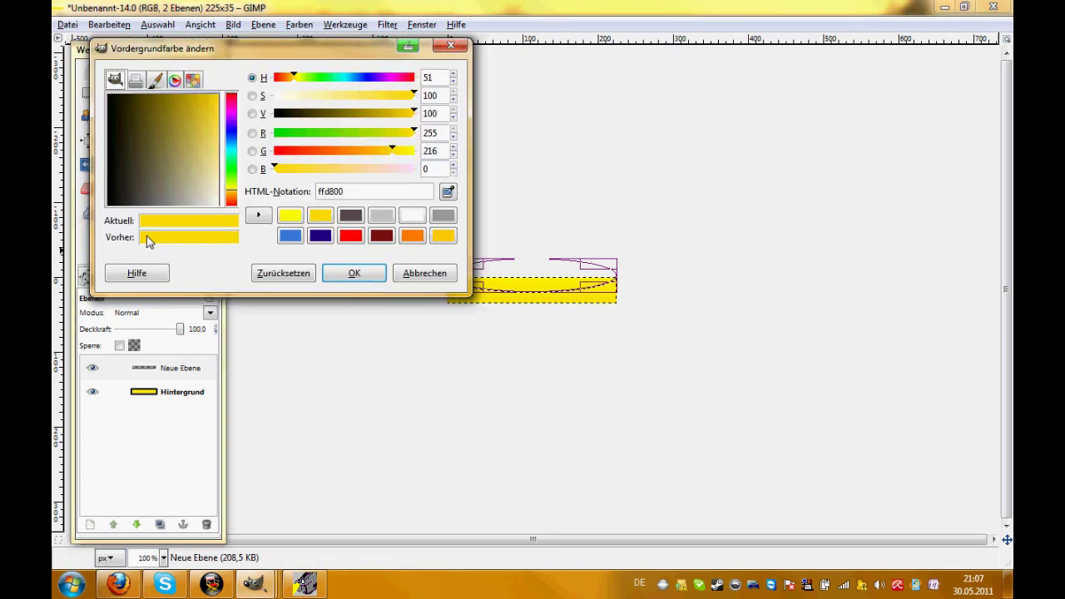
# Step: Set the foreground colour to light grey c4c1c1 and the background to white ffffff
pyautogui.click(381, 216)
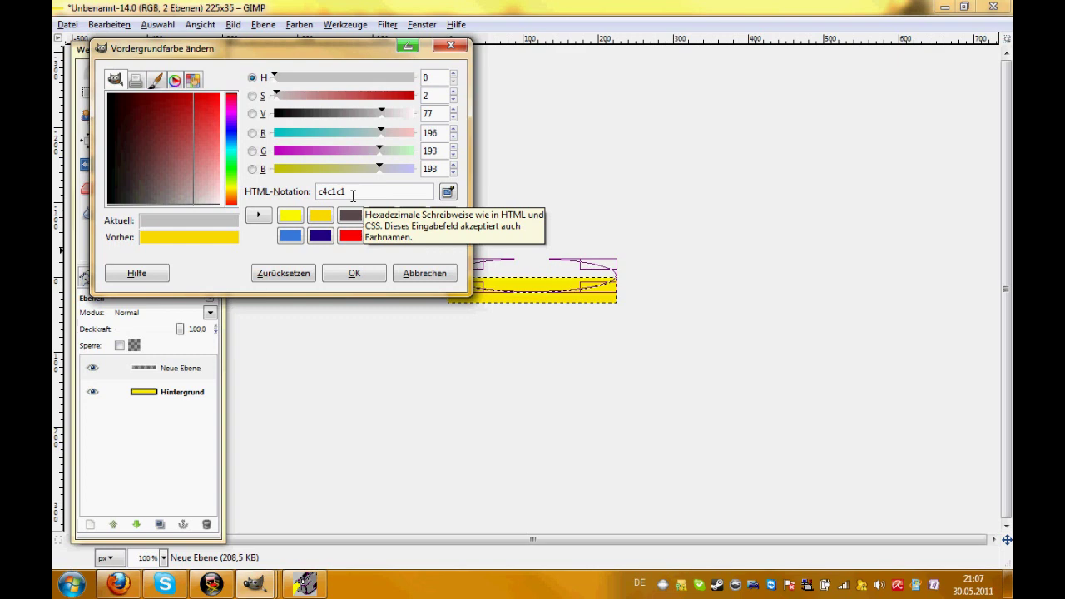
pyautogui.click(353, 274)
pyautogui.click(161, 253)
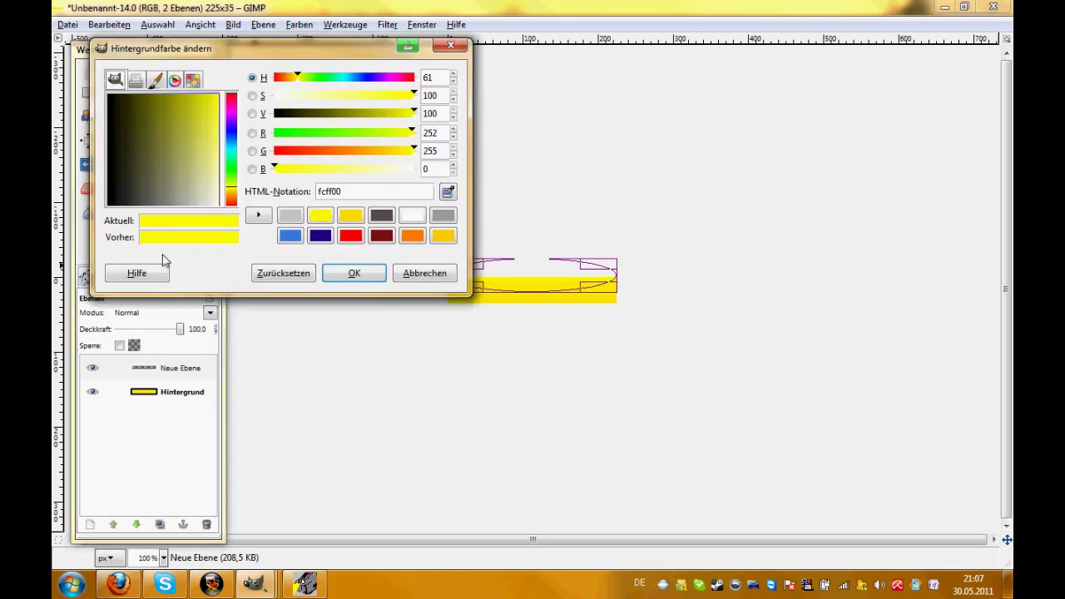
pyautogui.click(414, 216)
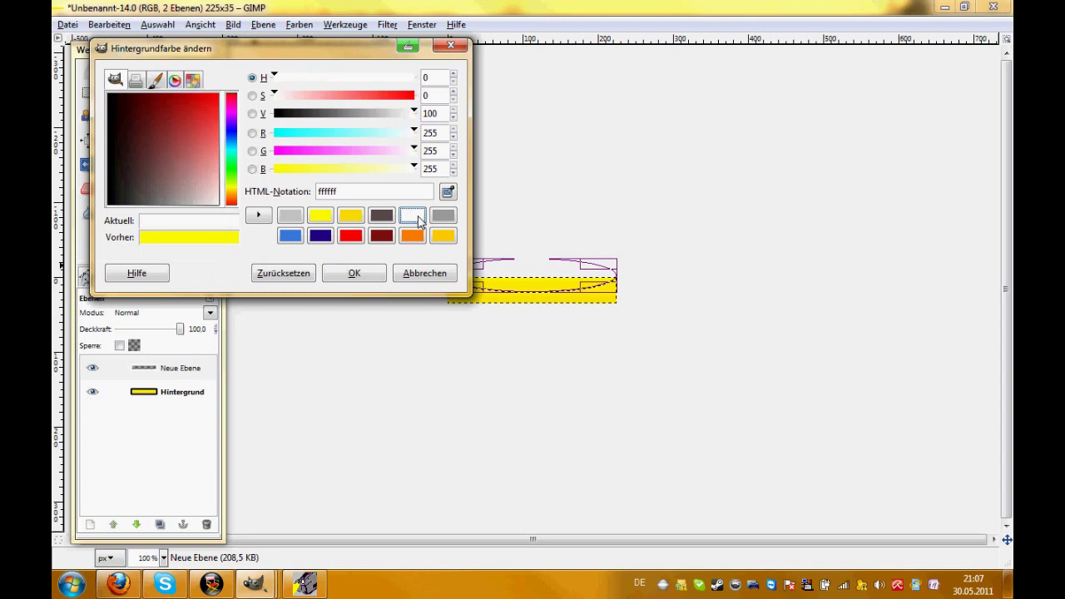
pyautogui.click(354, 273)
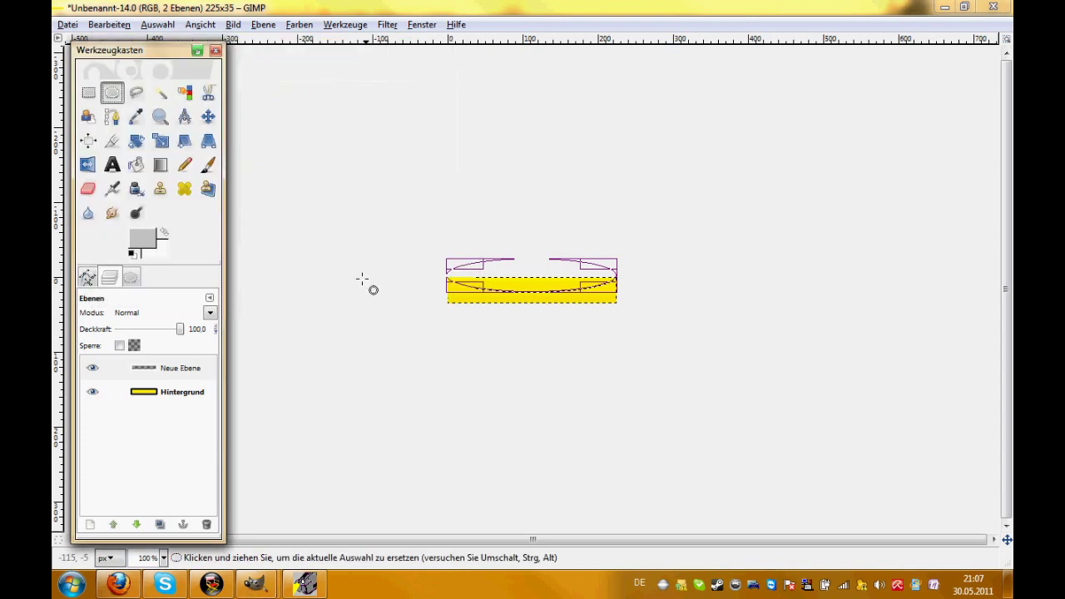
# Step: Fill the elliptical selection with a vertical grey gradient, keeping layer opacity at 100
pyautogui.click(160, 165)
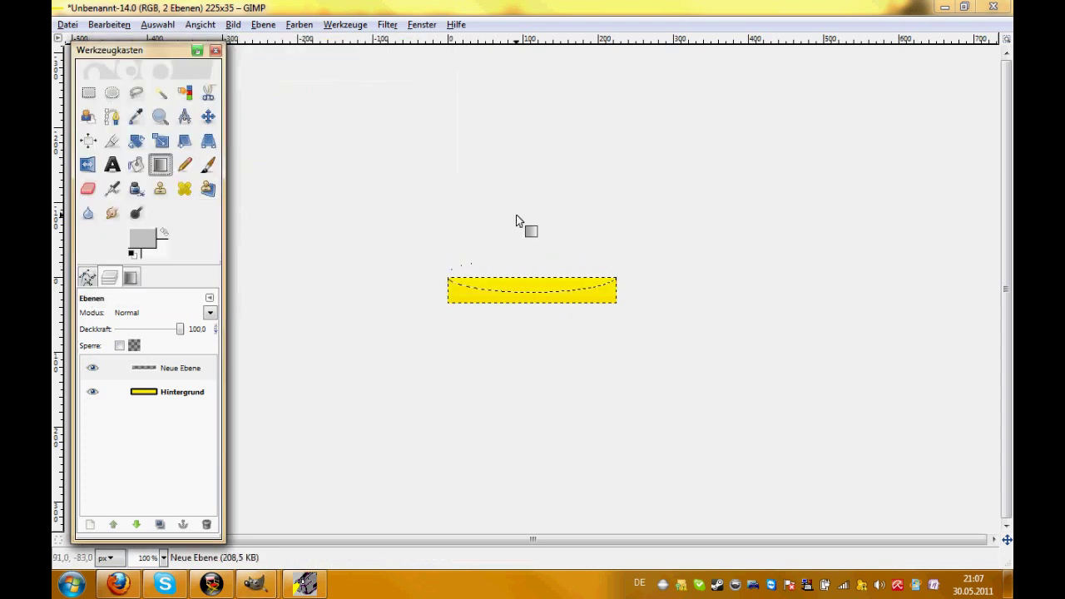
pyautogui.moveTo(526, 213); pyautogui.dragTo(521, 463)
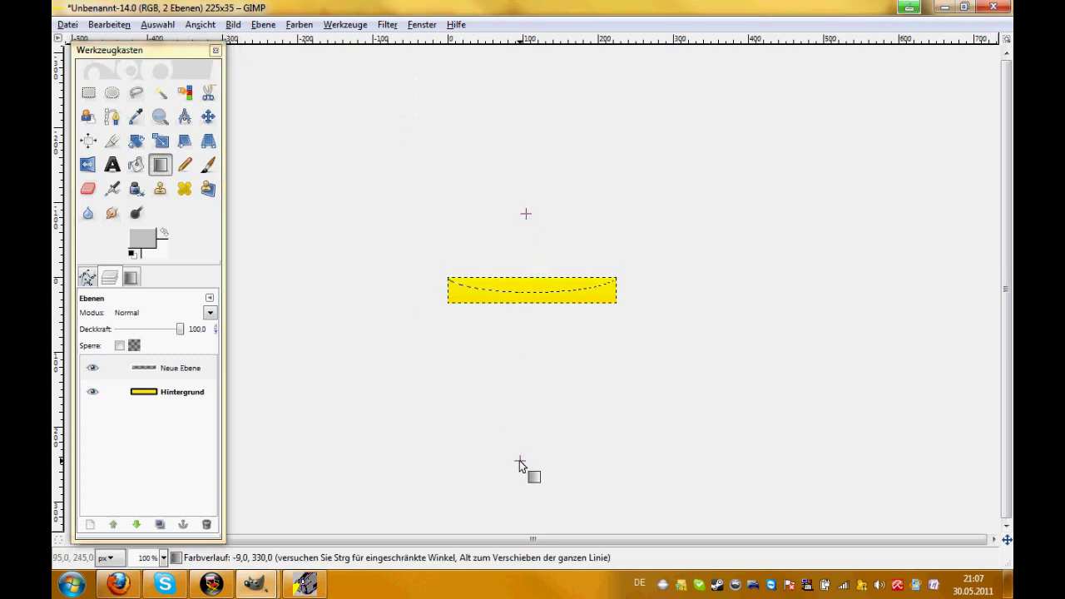
pyautogui.press('ctrl')
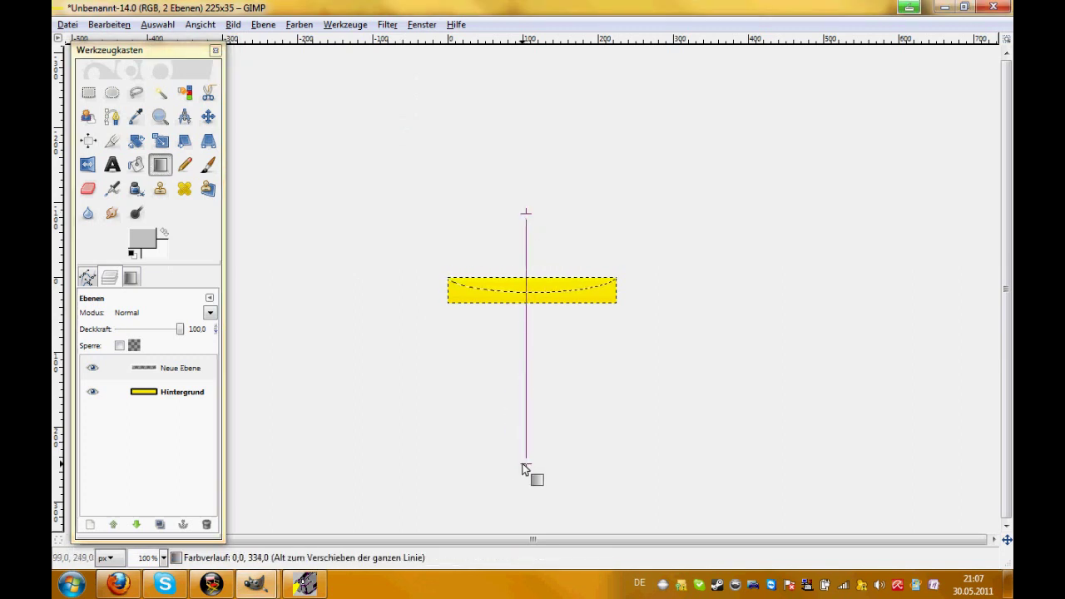
pyautogui.moveTo(523, 468); pyautogui.dragTo(522, 469)
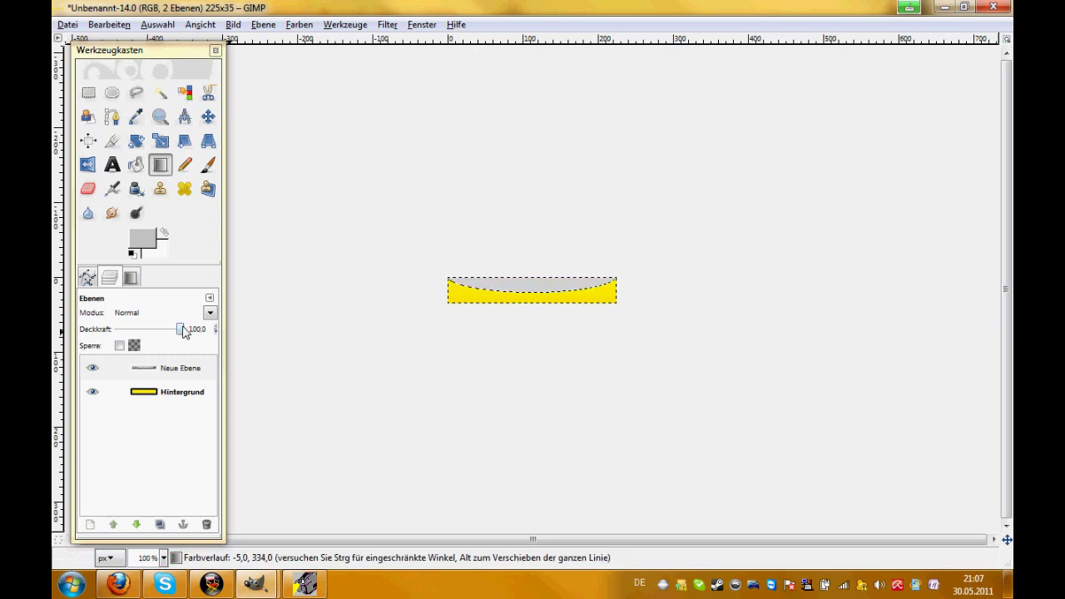
pyautogui.moveTo(185, 331); pyautogui.dragTo(144, 333)
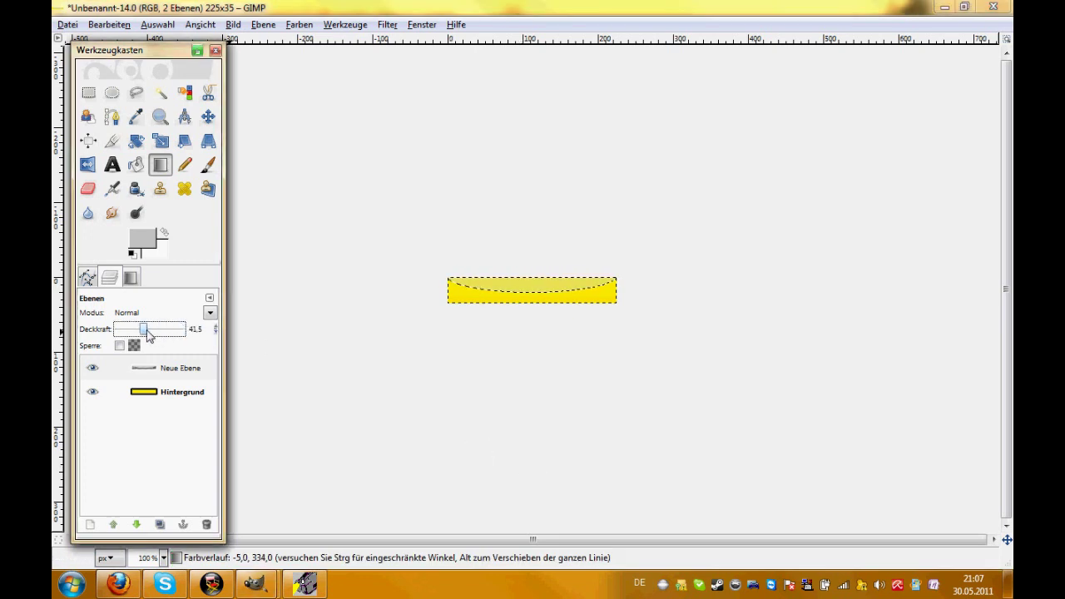
pyautogui.moveTo(144, 333); pyautogui.dragTo(193, 334)
# Step: Swap colours and redraw the highlight as white fading to grey, running upward
pyautogui.click(163, 233)
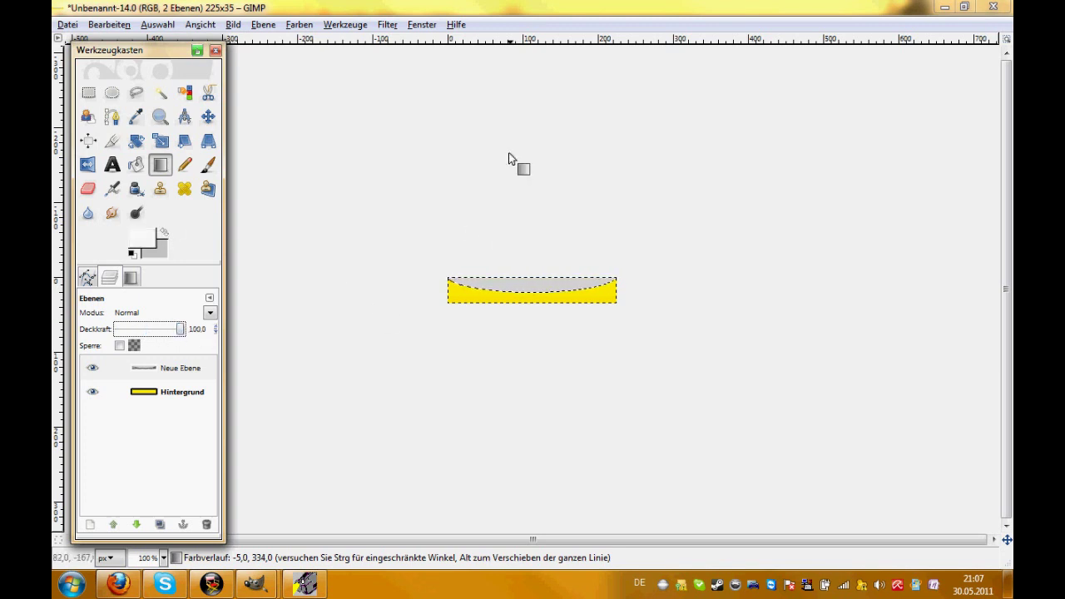
pyautogui.moveTo(516, 118); pyautogui.dragTo(514, 387)
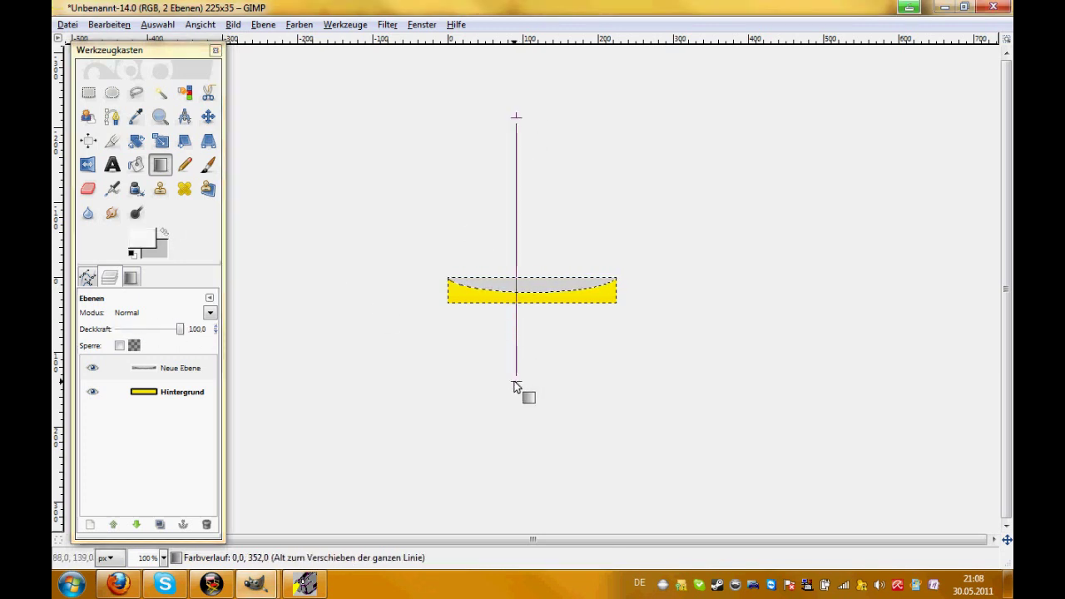
pyautogui.moveTo(527, 530); pyautogui.dragTo(513, 64)
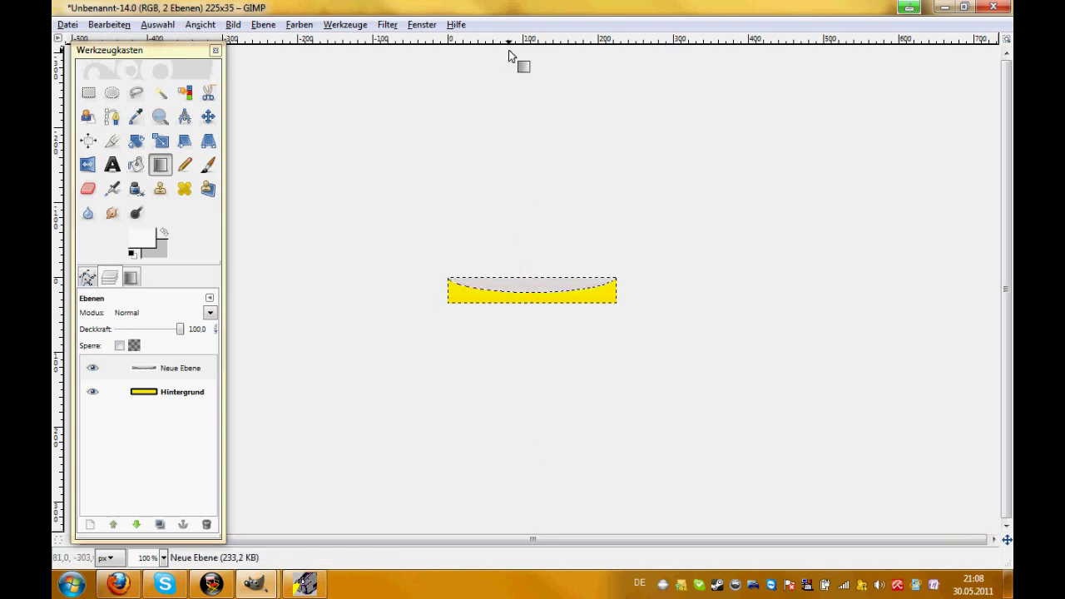
pyautogui.moveTo(538, 330); pyautogui.dragTo(535, 274)
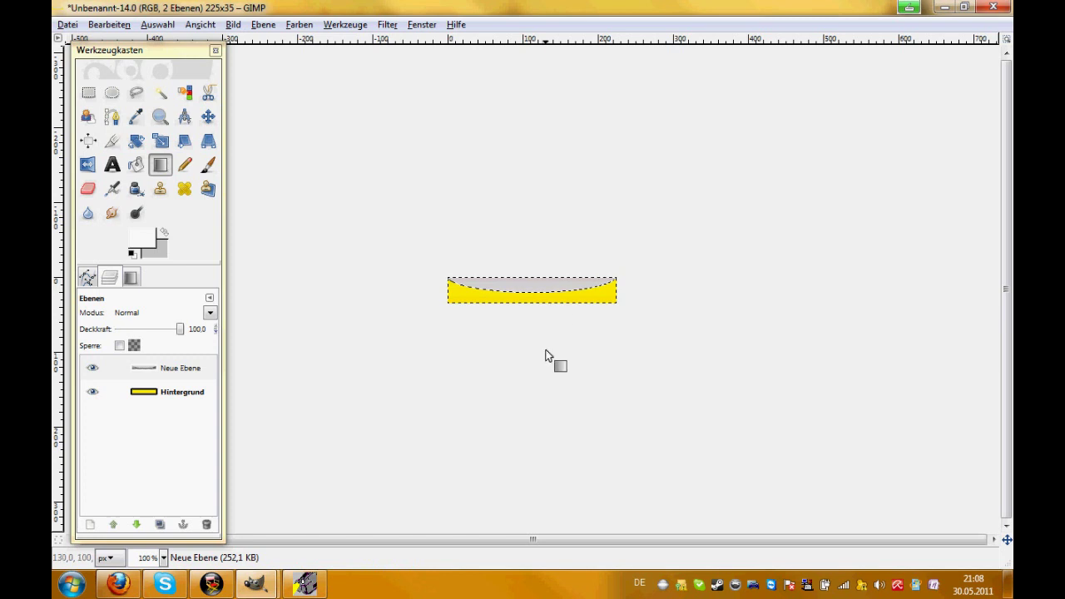
# Step: Redraw the upward highlight gradient with colours swapped back to lighten it
pyautogui.moveTo(544, 358); pyautogui.dragTo(544, 288)
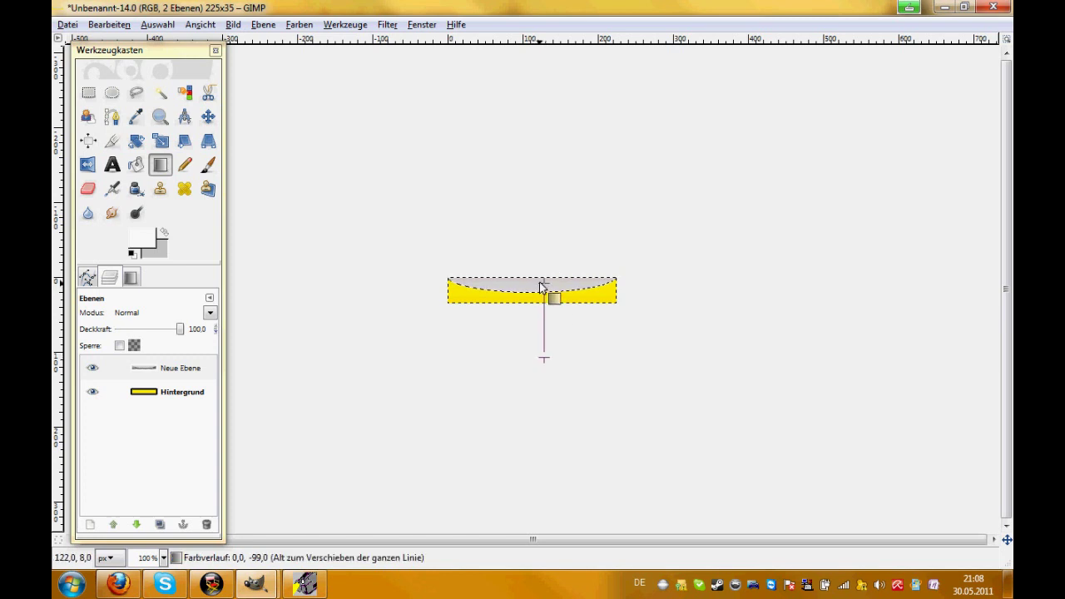
pyautogui.click(163, 233)
pyautogui.moveTo(552, 380); pyautogui.dragTo(551, 259)
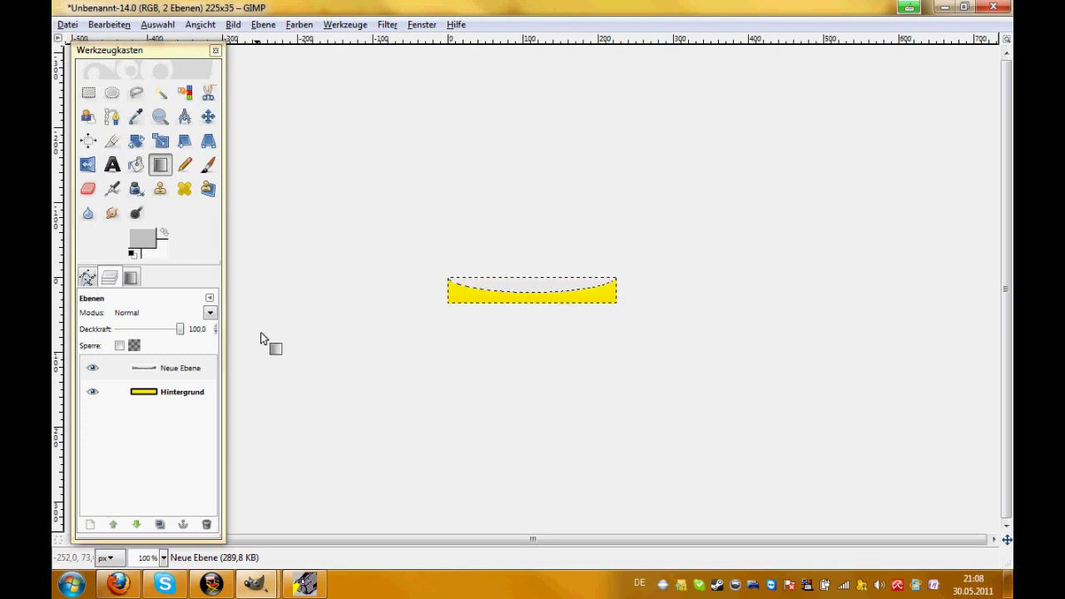
# Step: Lower Neue Ebene's opacity to 61 and clear the selection
pyautogui.click(166, 373)
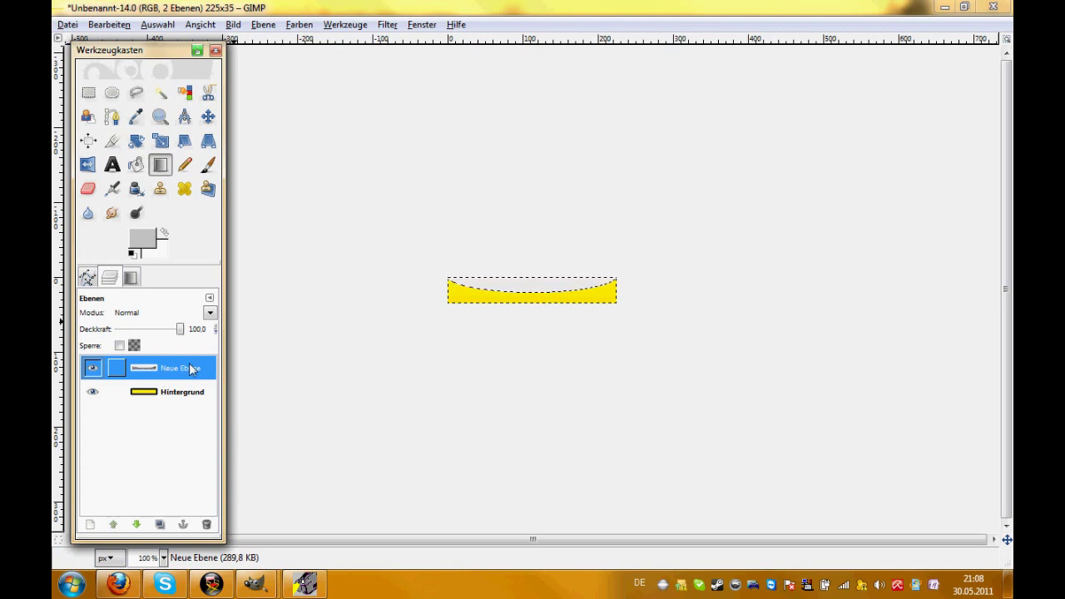
pyautogui.moveTo(179, 329); pyautogui.dragTo(157, 330)
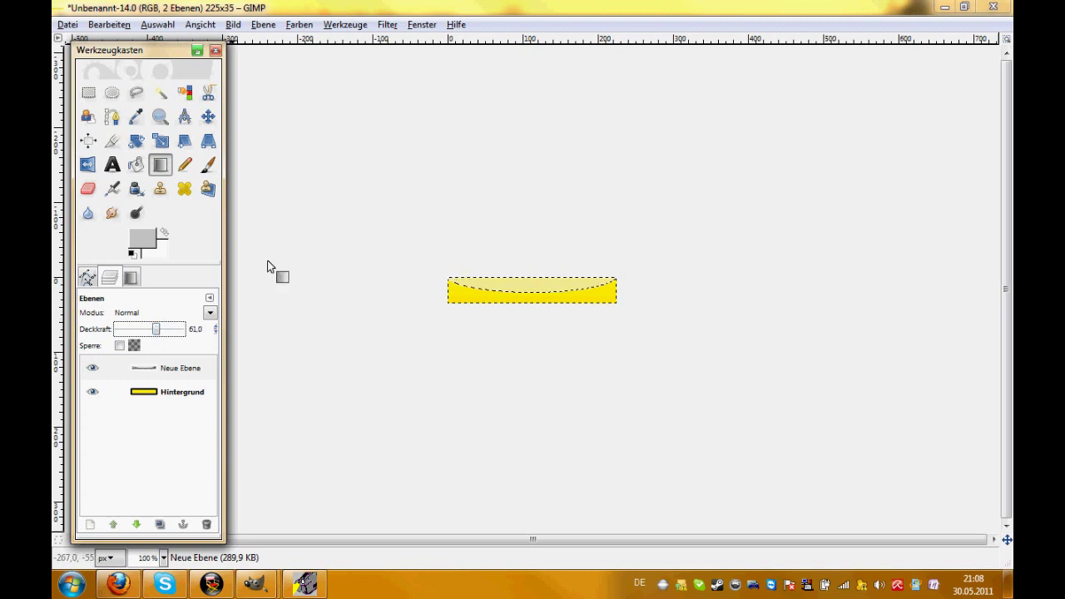
pyautogui.click(157, 25)
pyautogui.click(167, 60)
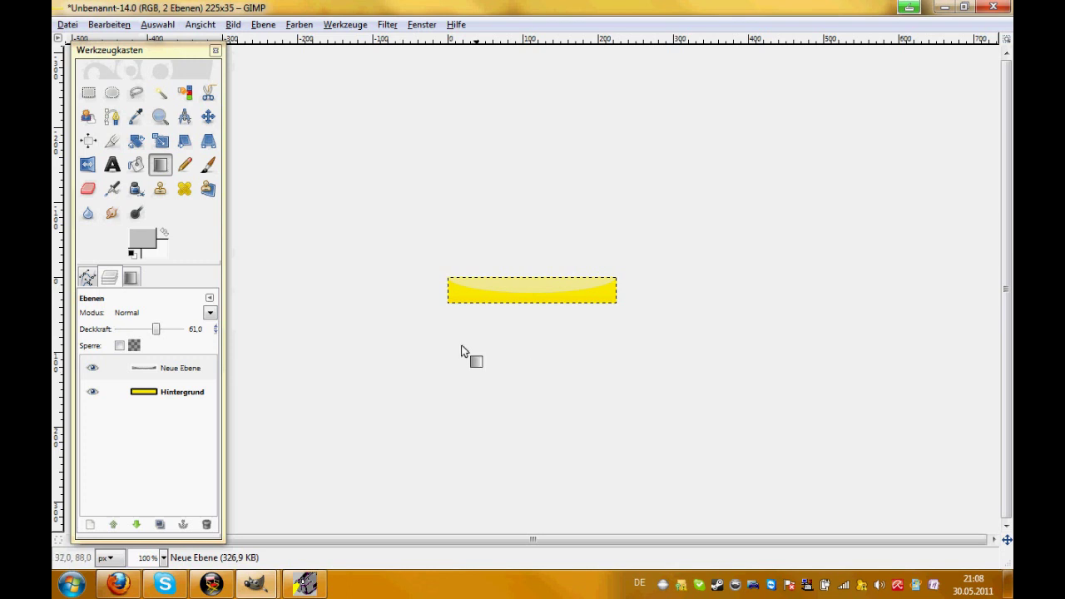
pyautogui.click(112, 164)
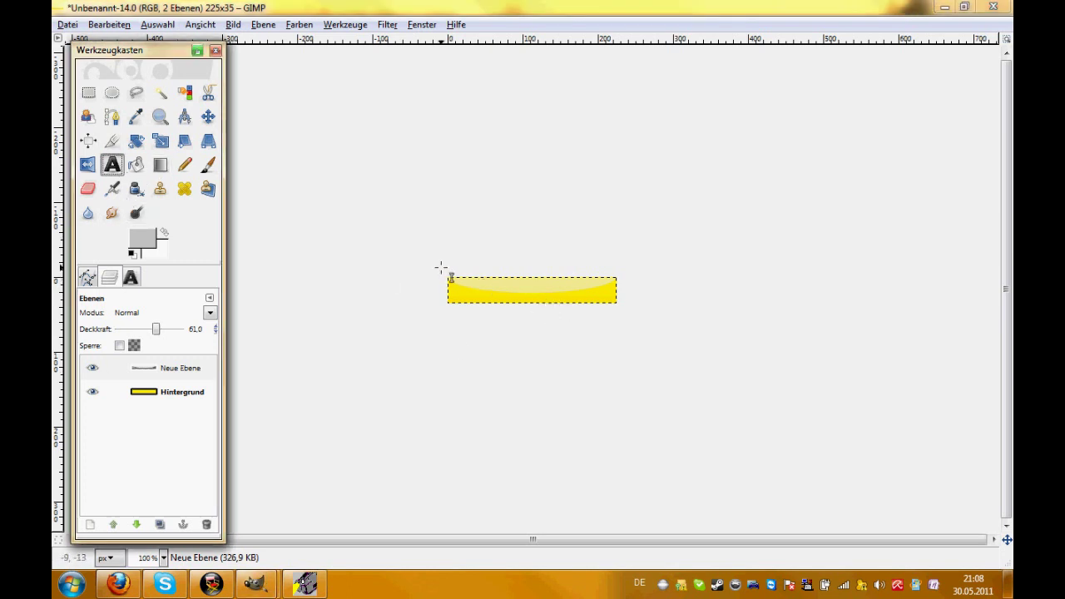
# Step: Set the text to Fixedsys 30 px in dark grey 5e4f4f and place a text box on the bar
pyautogui.click(131, 278)
pyautogui.click(185, 320)
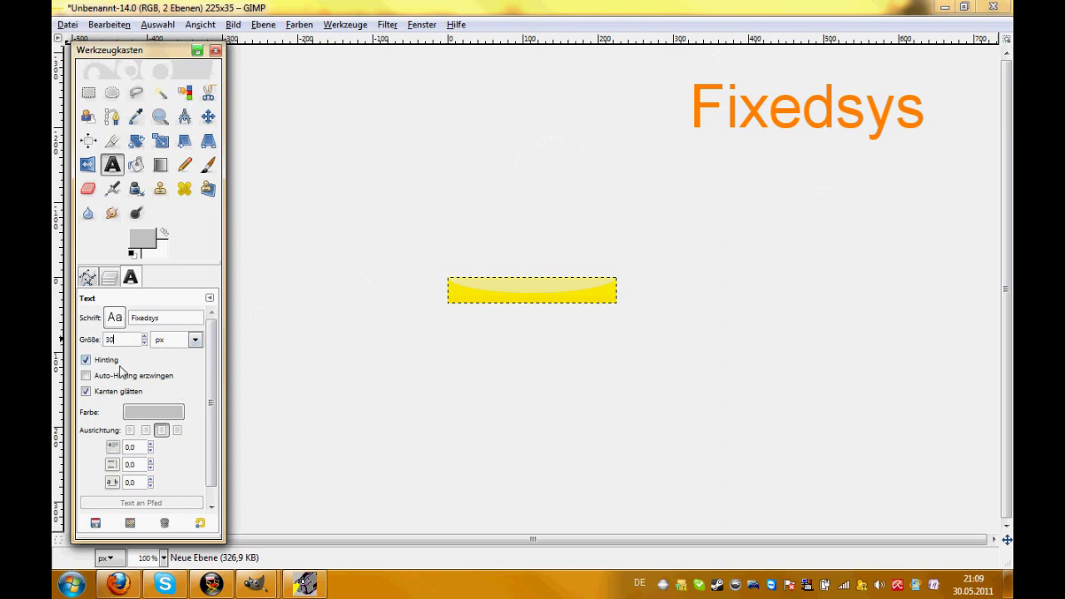
pyautogui.click(153, 412)
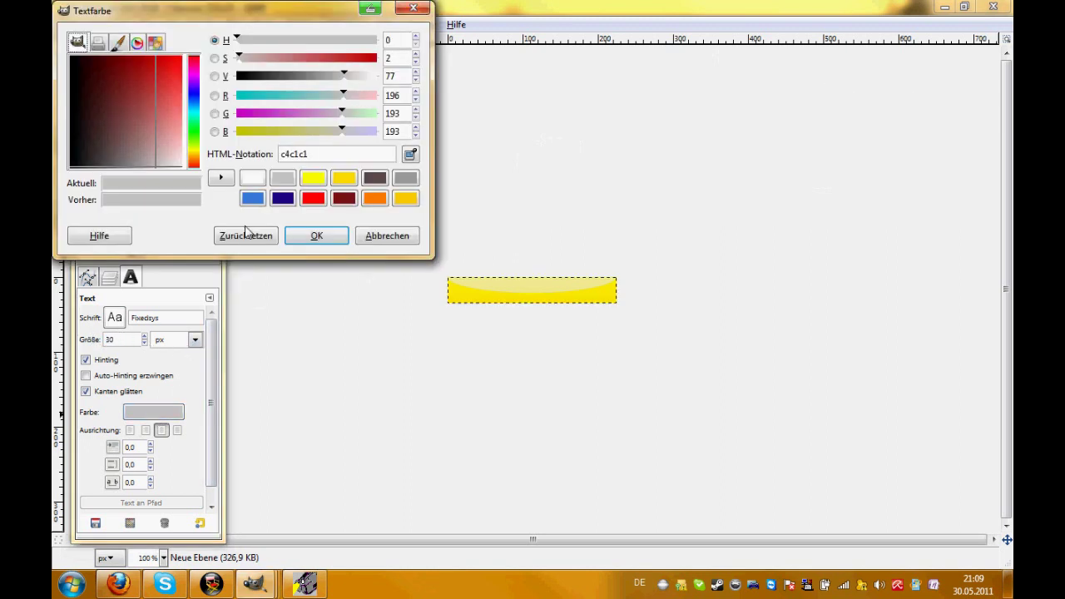
pyautogui.click(372, 178)
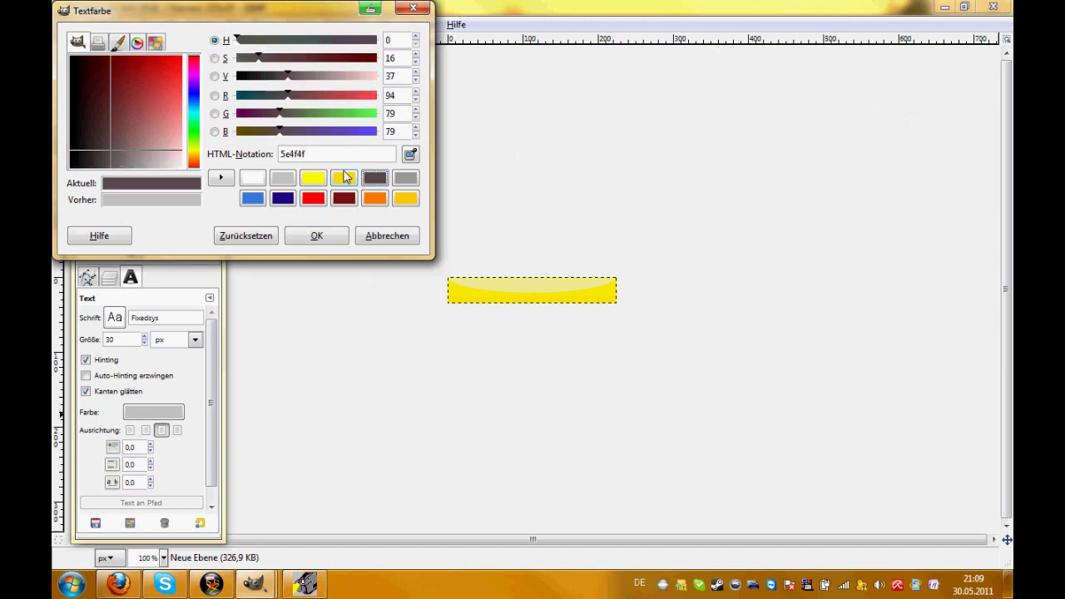
pyautogui.click(317, 236)
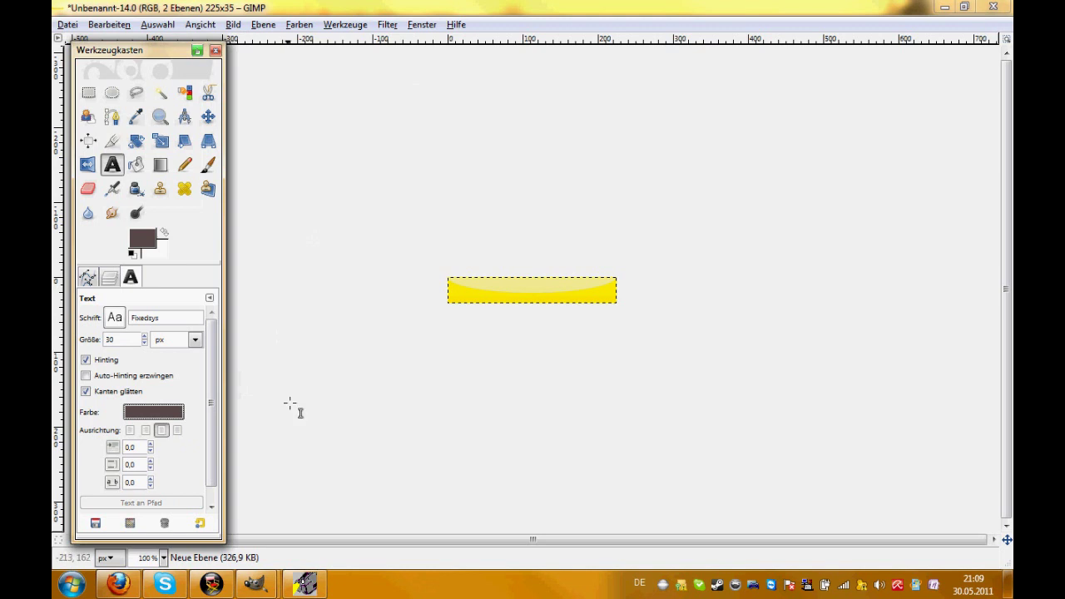
pyautogui.click(447, 274)
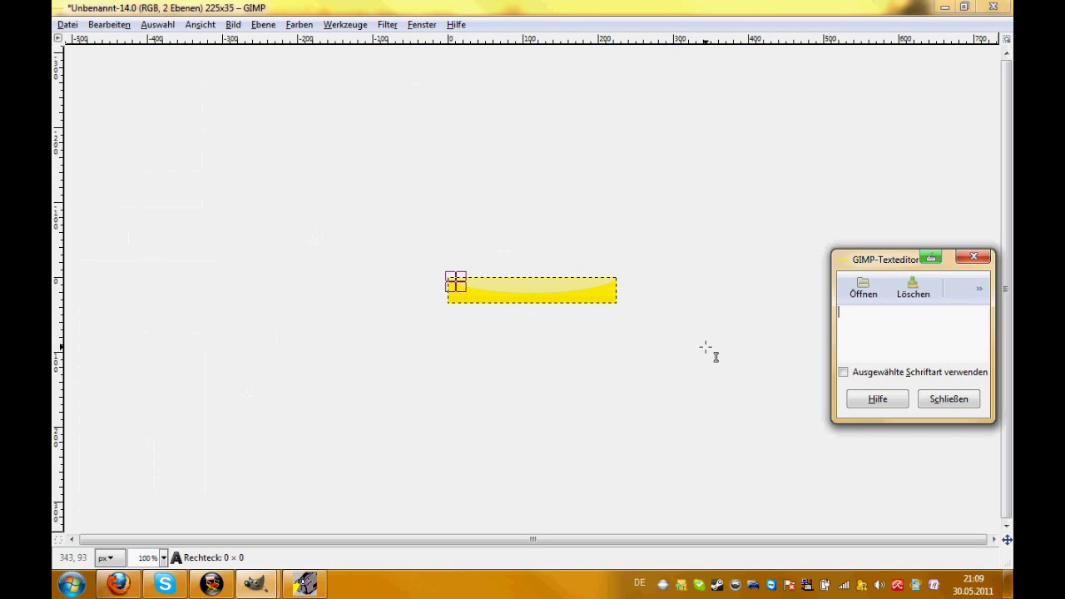
# Step: Type the label 'Abonnieren' on the button and close the text editor
pyautogui.write('Abonnieren')
pyautogui.click(953, 400)
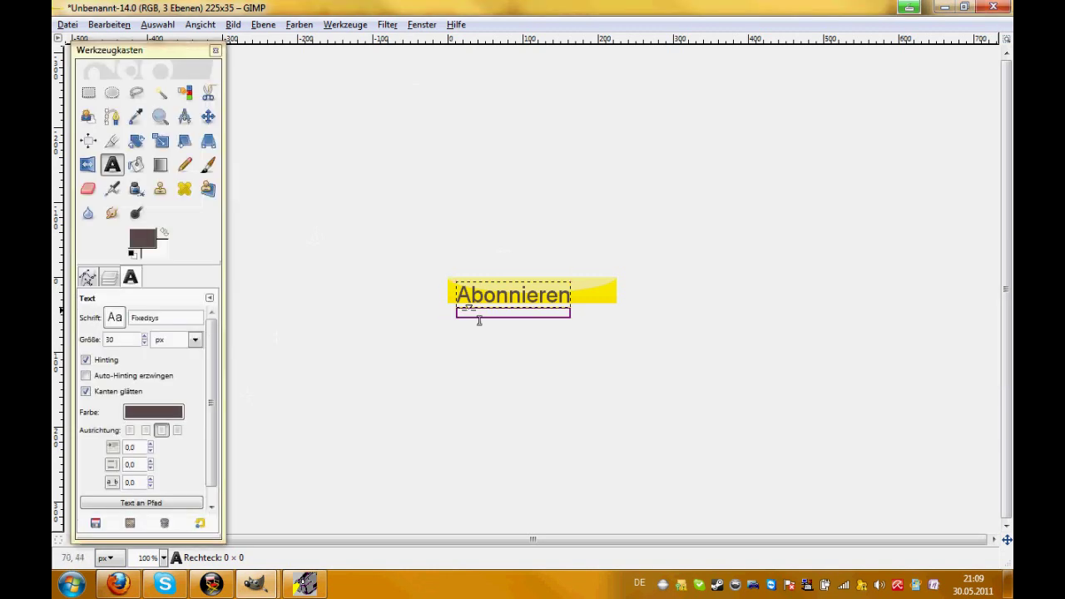
pyautogui.click(524, 294)
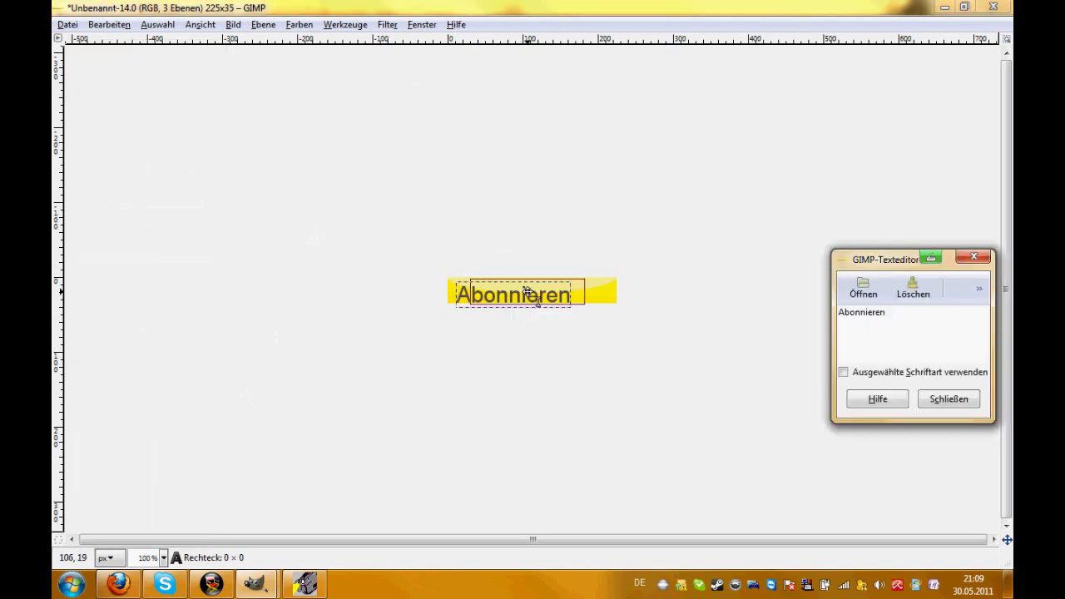
pyautogui.click(948, 398)
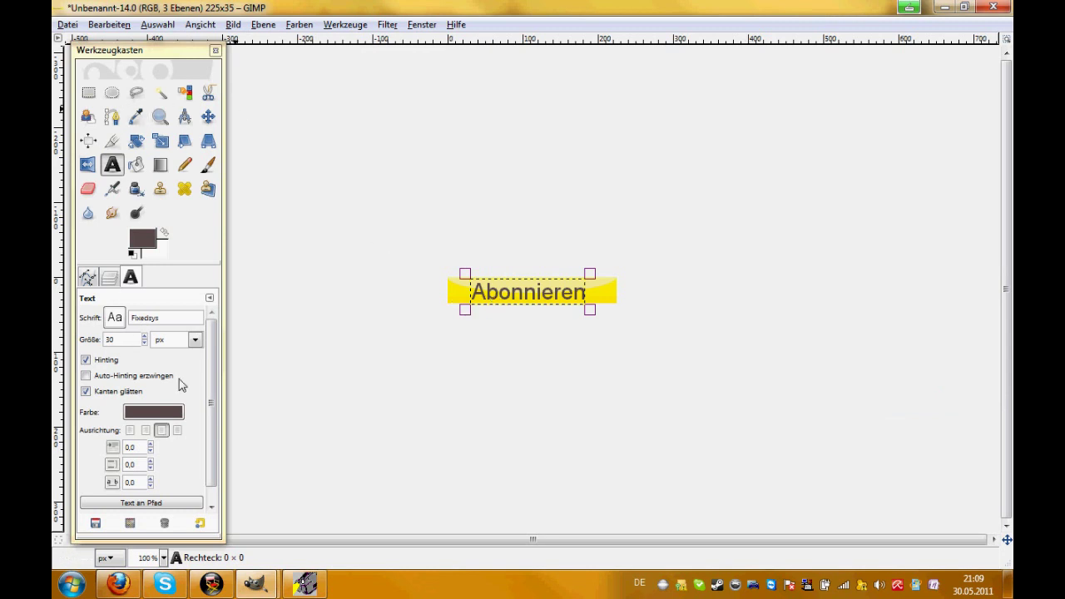
# Step: Return to the Layers list and make Hintergrund the active layer
pyautogui.click(109, 277)
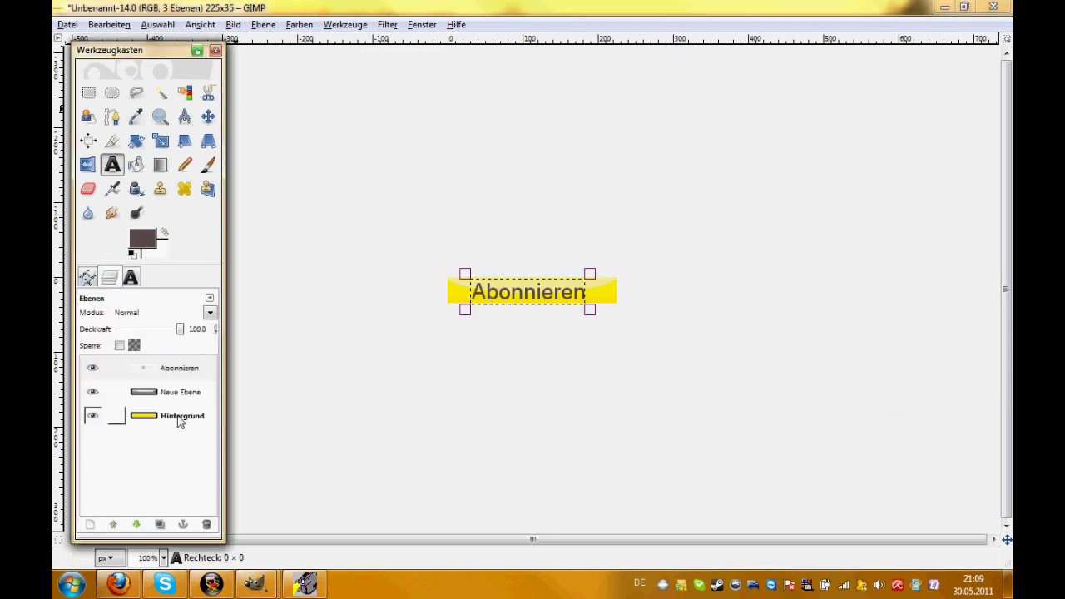
pyautogui.click(131, 277)
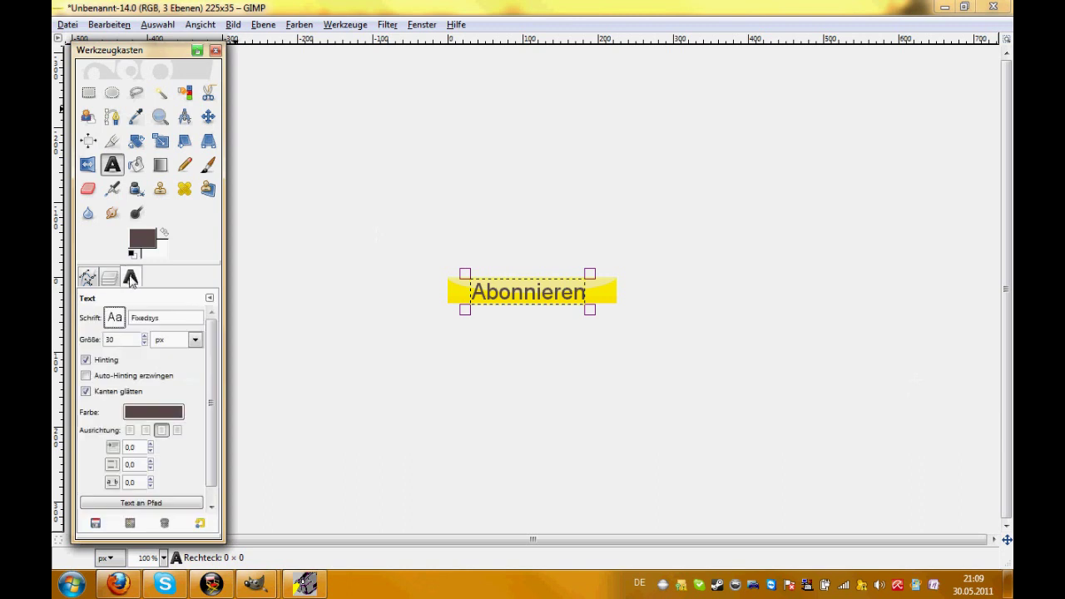
pyautogui.click(121, 280)
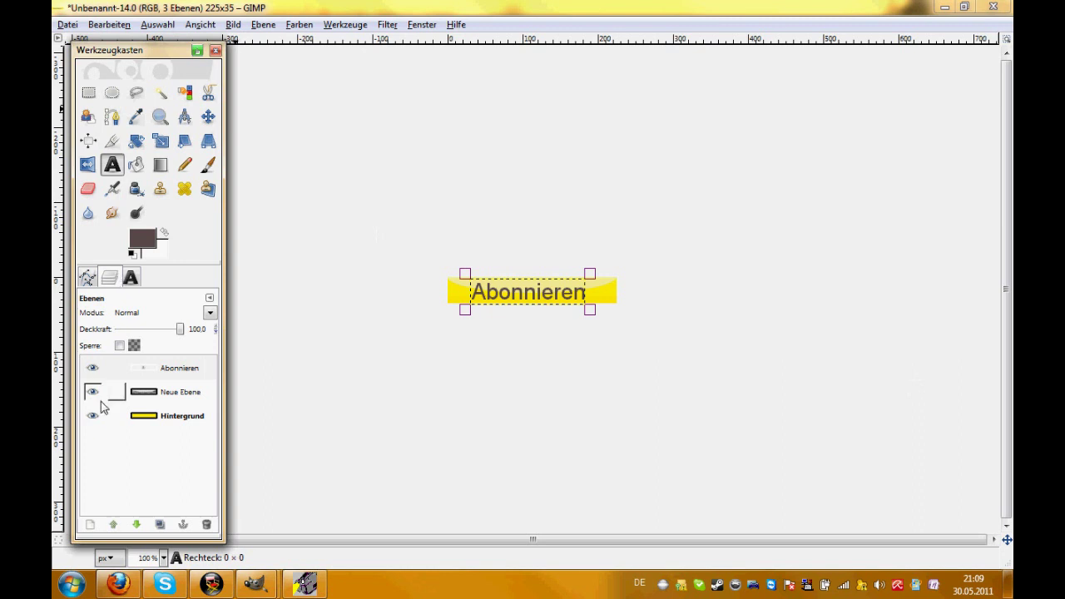
pyautogui.click(165, 418)
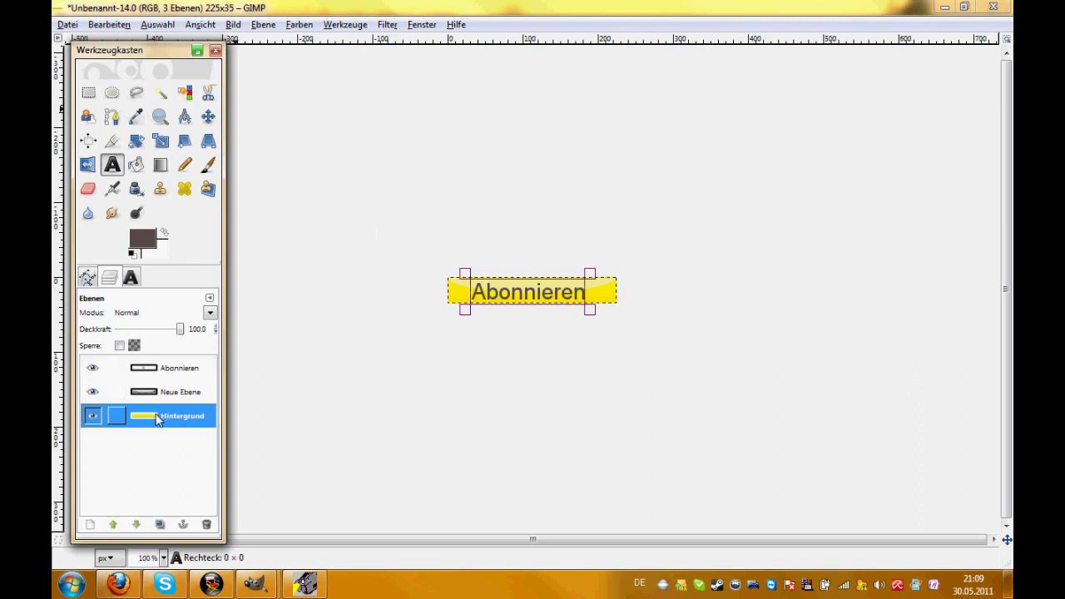
pyautogui.click(112, 140)
pyautogui.click(111, 165)
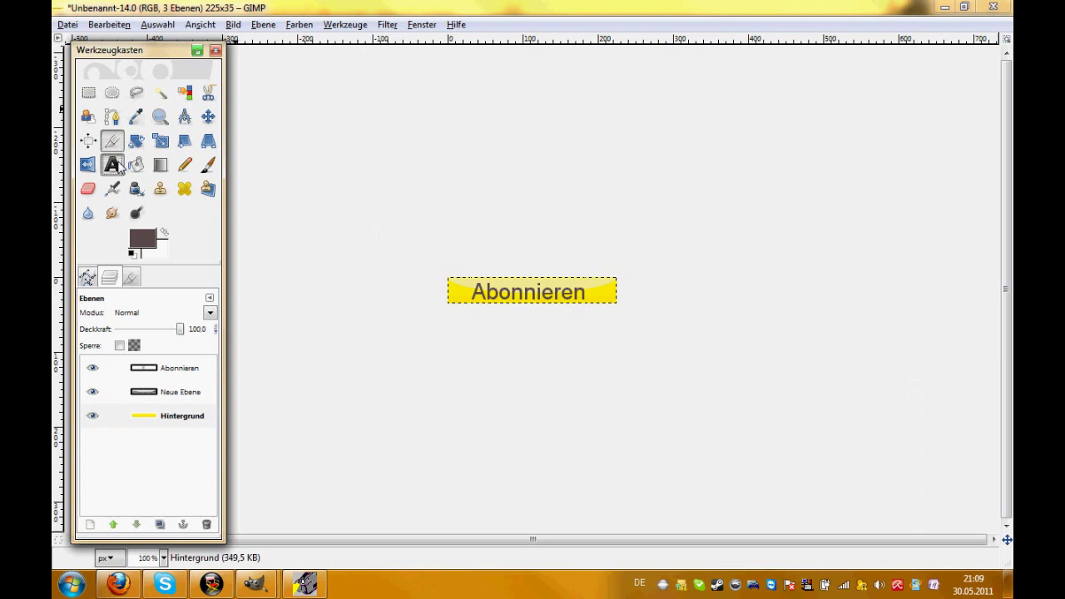
# Step: Apply Runde Ecken with radius 10, without drop shadow, background or working copy
pyautogui.click(396, 27)
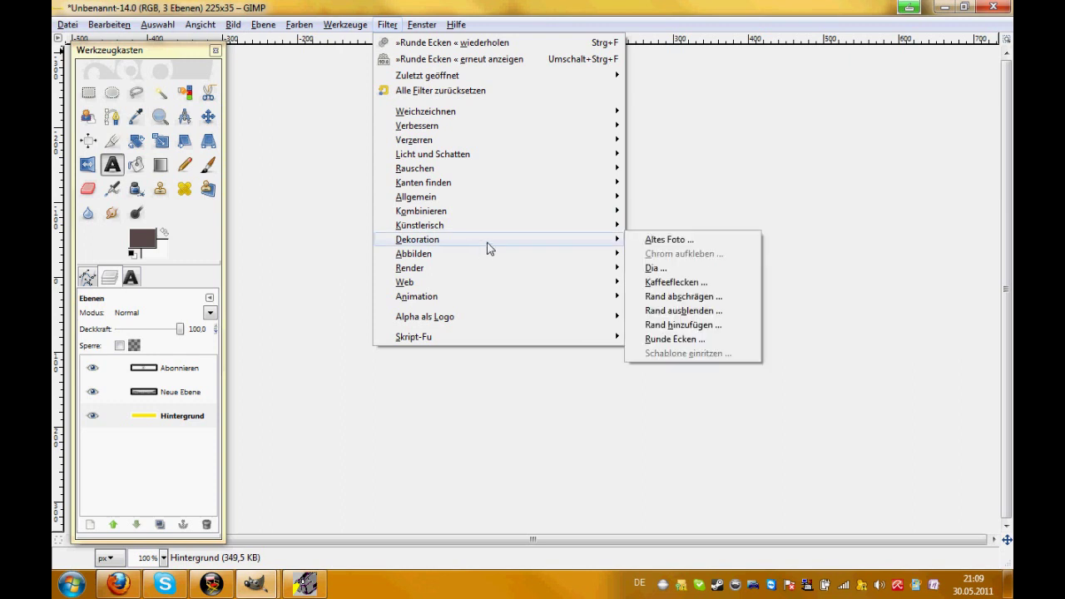
pyautogui.click(701, 342)
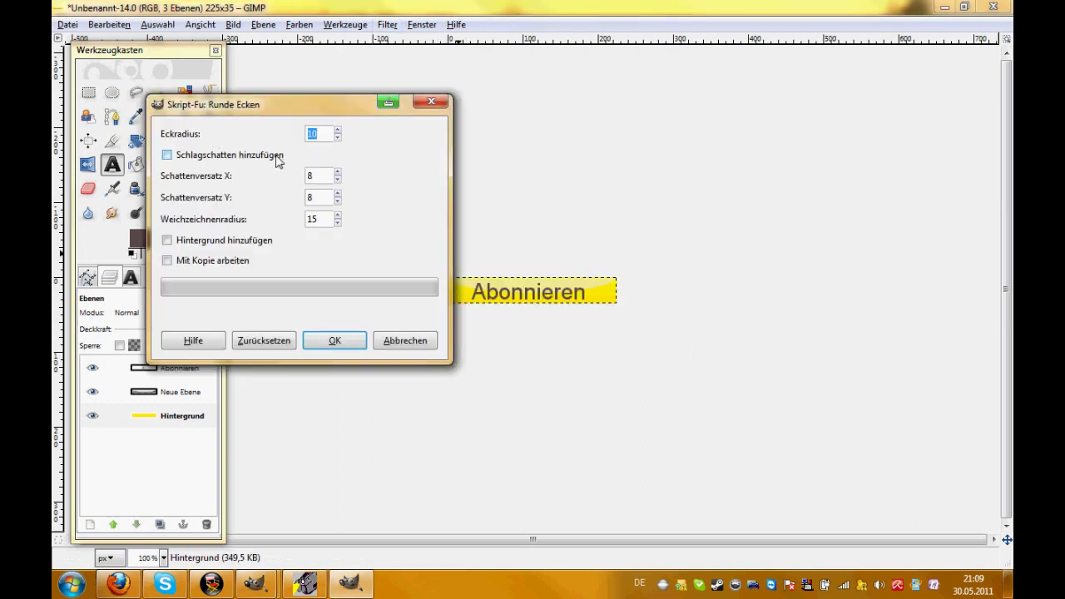
pyautogui.click(171, 155)
pyautogui.click(167, 240)
pyautogui.click(167, 260)
pyautogui.click(167, 260)
pyautogui.click(167, 240)
pyautogui.click(168, 156)
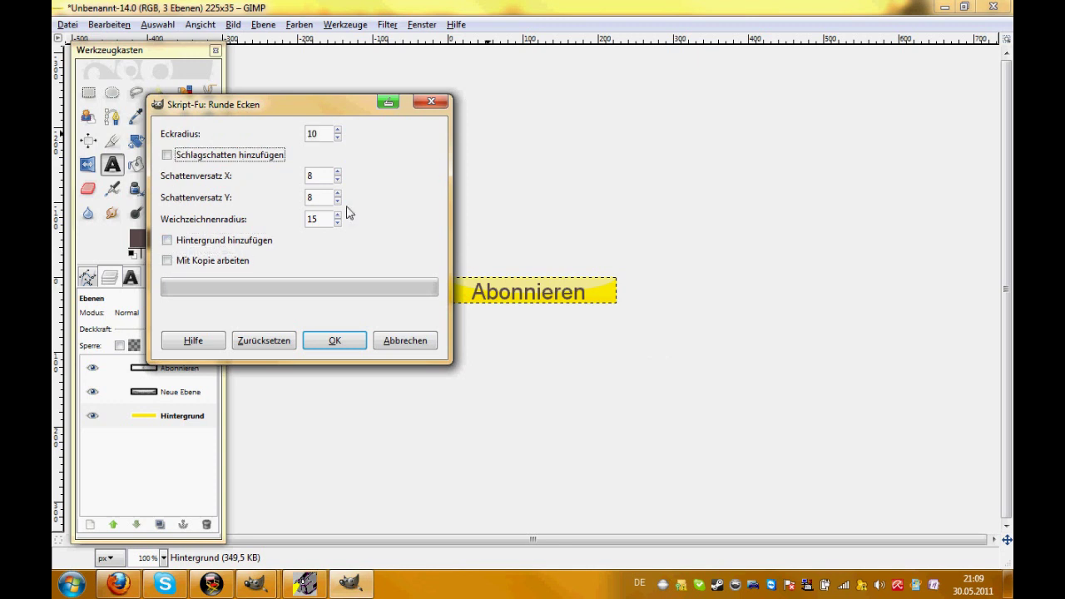
pyautogui.click(328, 345)
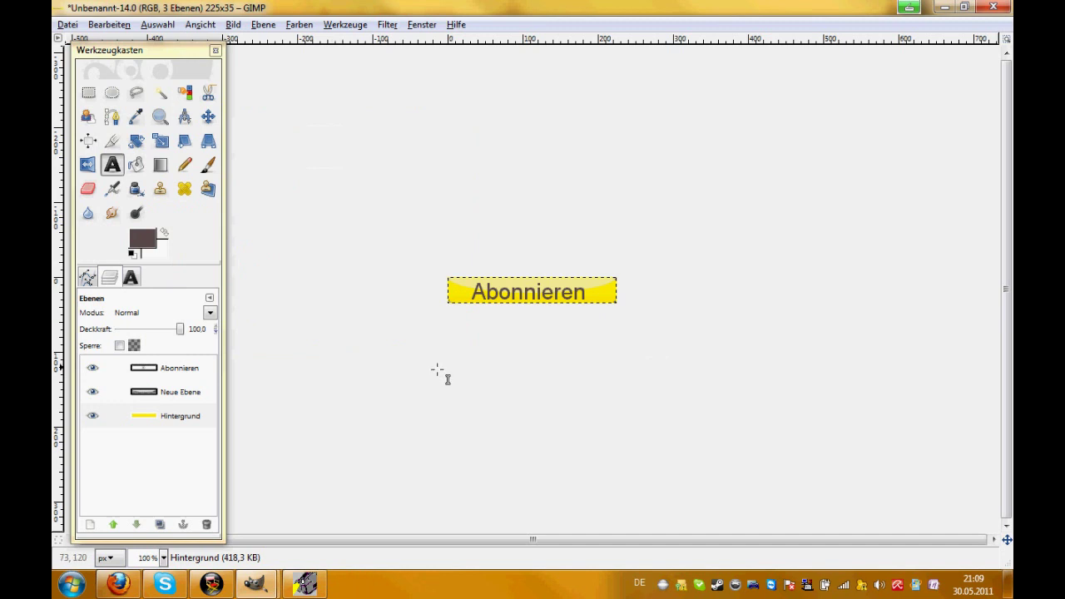
# Step: Zoom to 200% and 400% to inspect the rounded corners, then back to 100%
pyautogui.press('2')
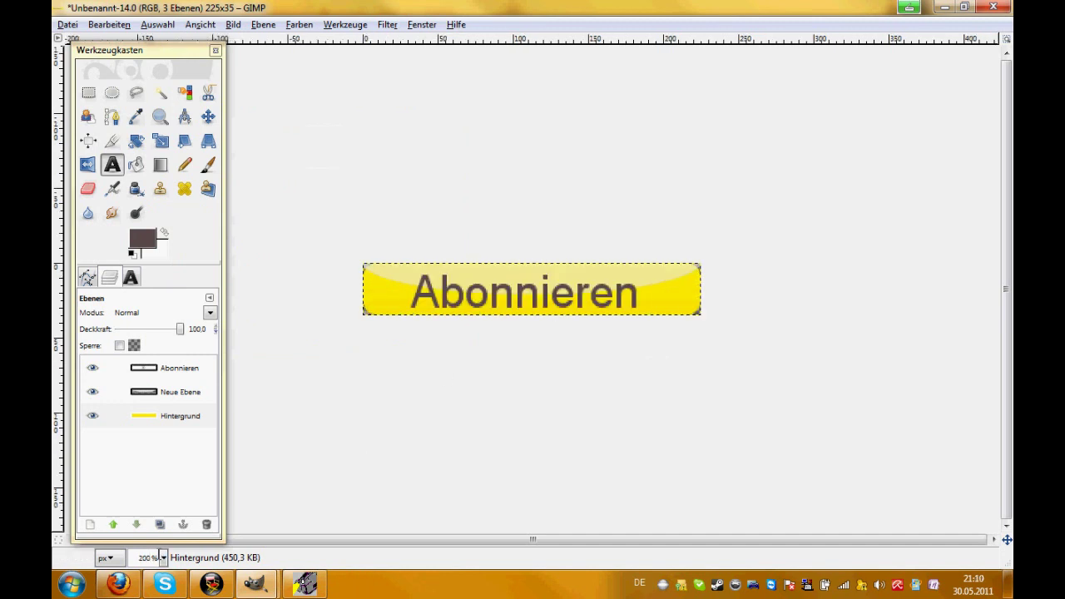
pyautogui.press('3')
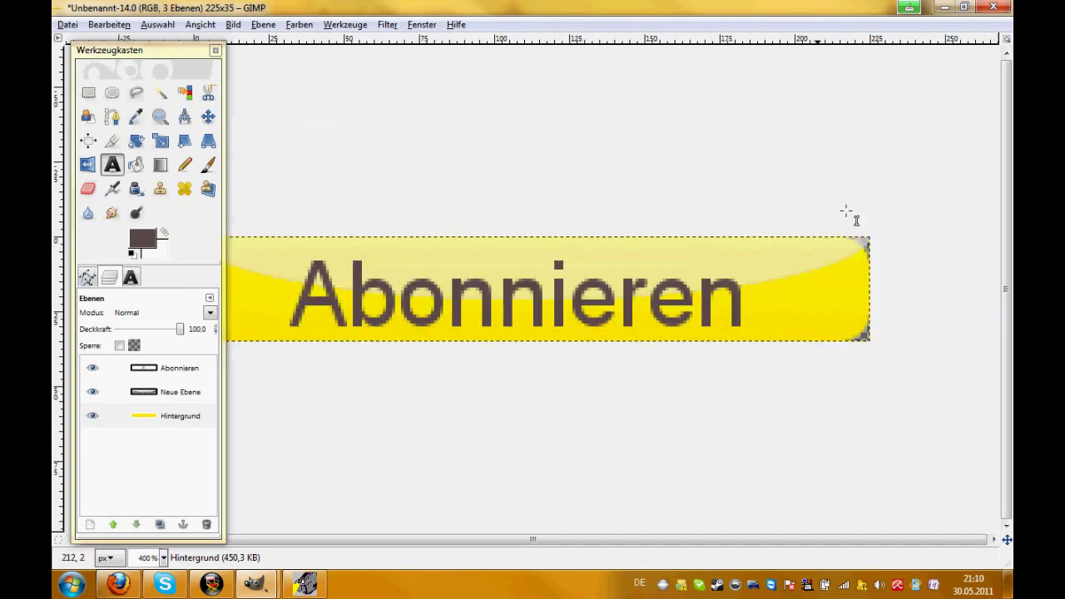
pyautogui.press('1')
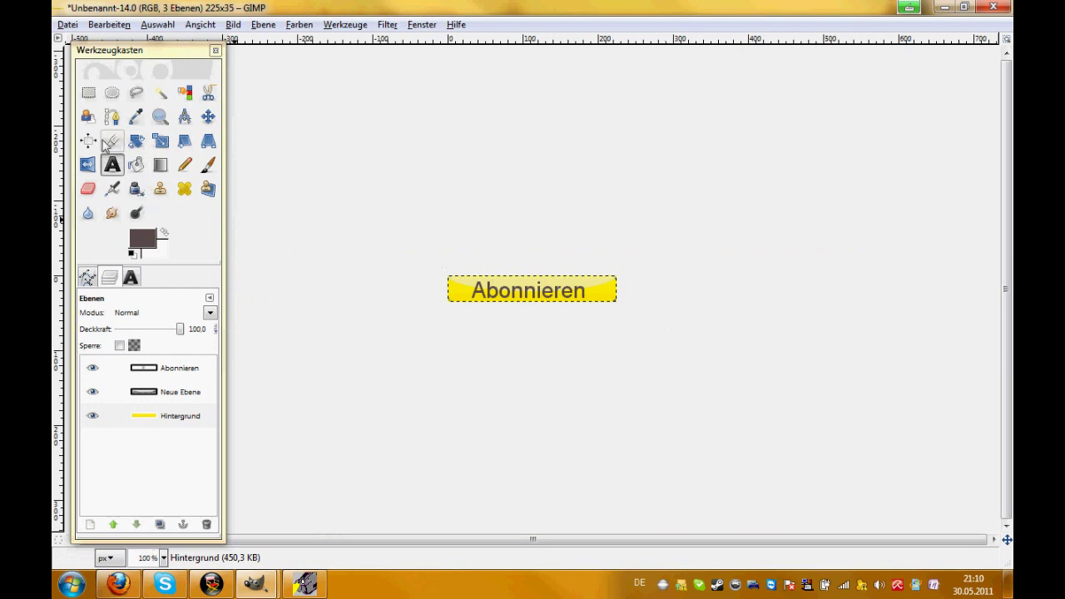
# Step: Undo the accidental layer nudge made with the Move tool via Bearbeiten > Rückgängig
pyautogui.click(208, 116)
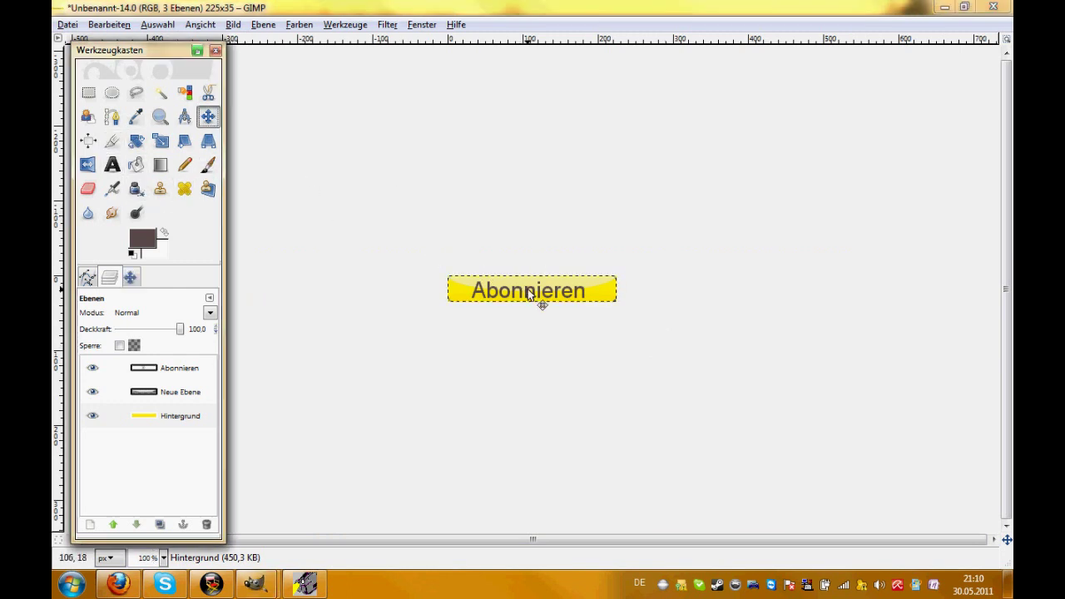
pyautogui.moveTo(528, 288); pyautogui.dragTo(527, 288)
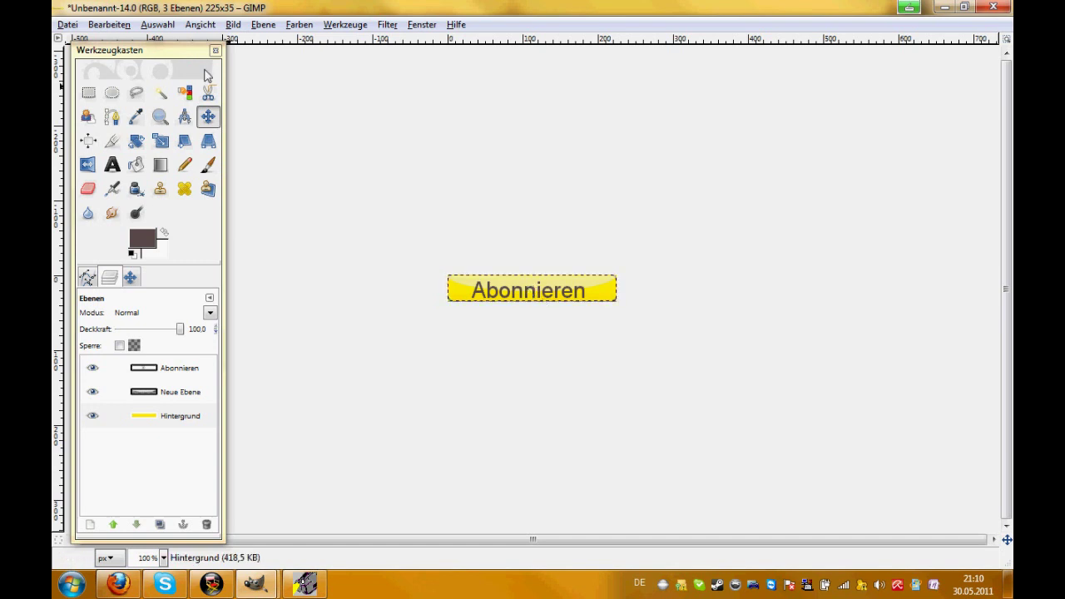
pyautogui.click(109, 24)
pyautogui.click(125, 42)
# Step: Shift the Abonnieren text layer 5 px right and 3 px up, then reactivate Hintergrund
pyautogui.click(179, 368)
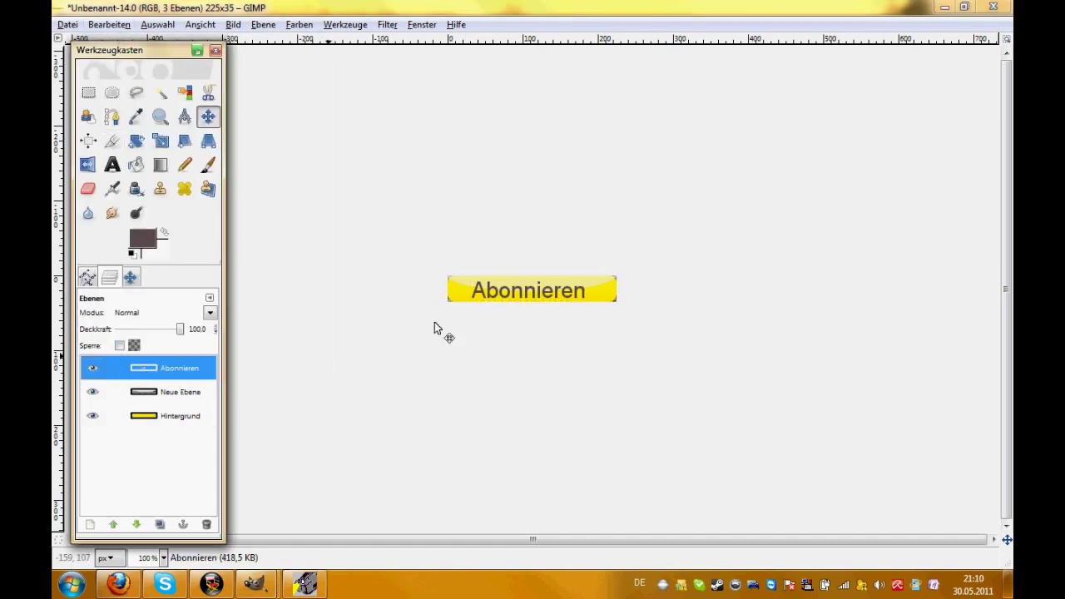
pyautogui.moveTo(512, 294); pyautogui.dragTo(515, 291)
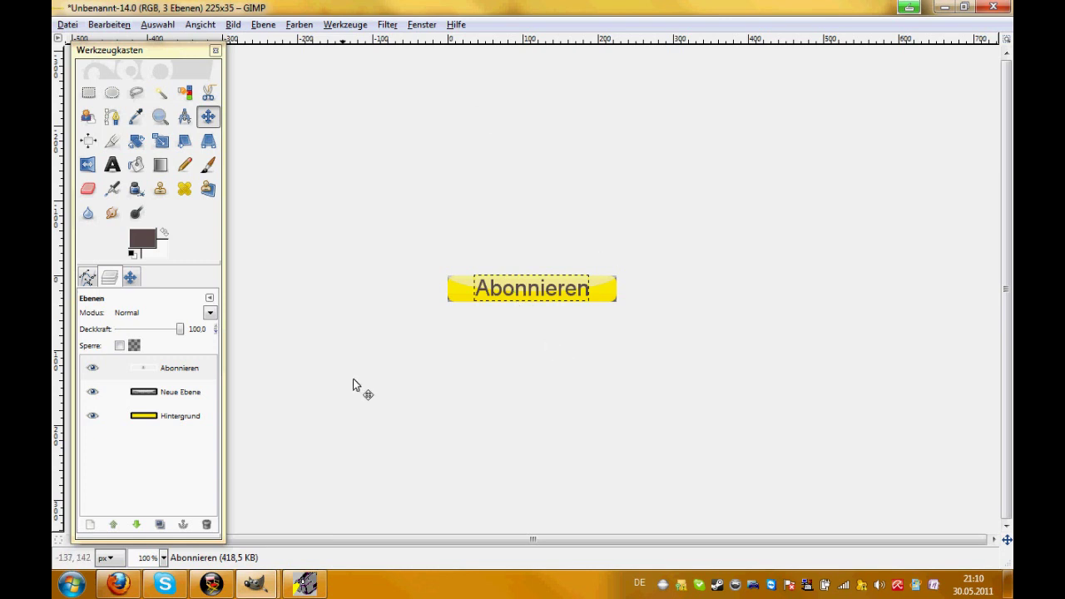
pyautogui.click(187, 416)
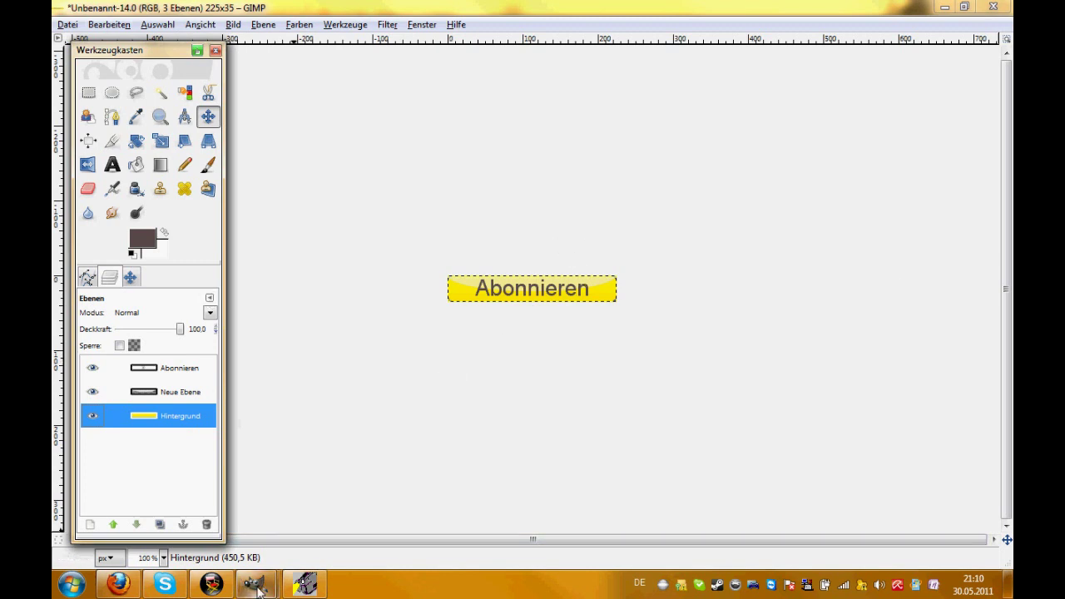
pyautogui.moveTo(254, 584)
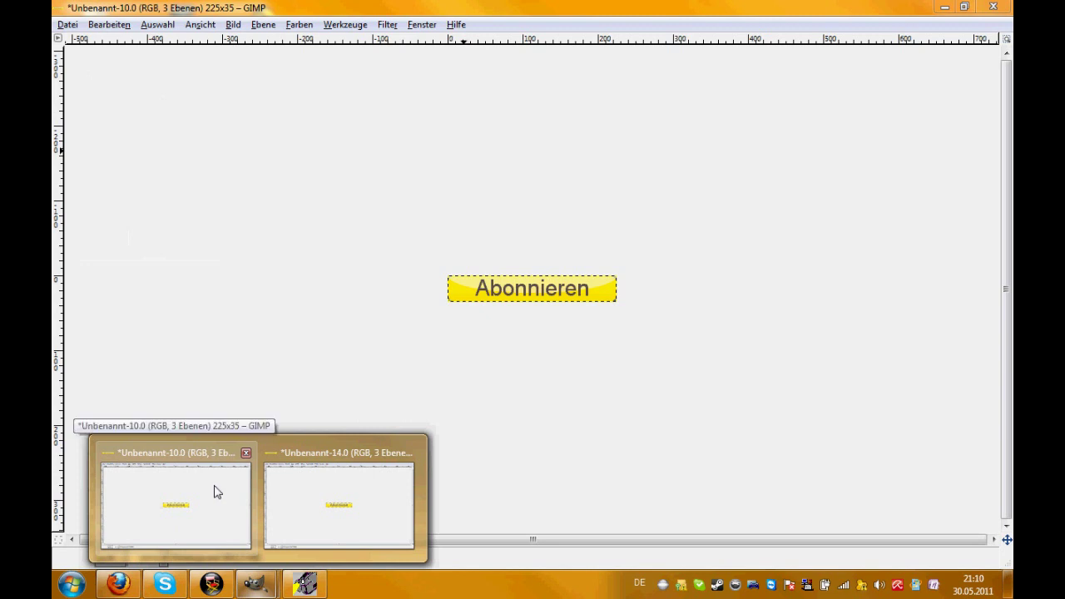
pyautogui.click(301, 505)
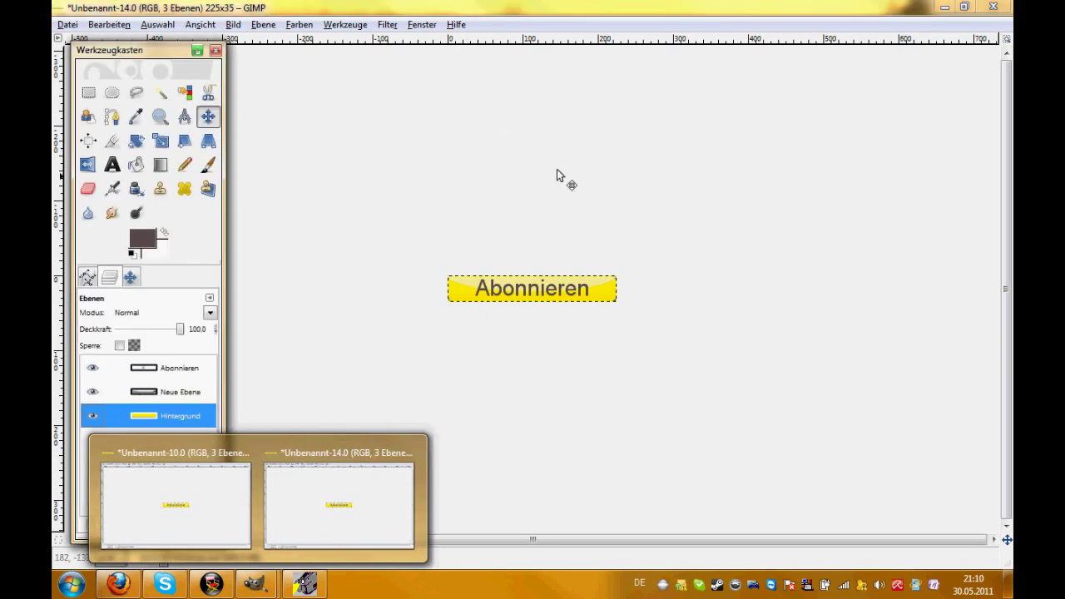